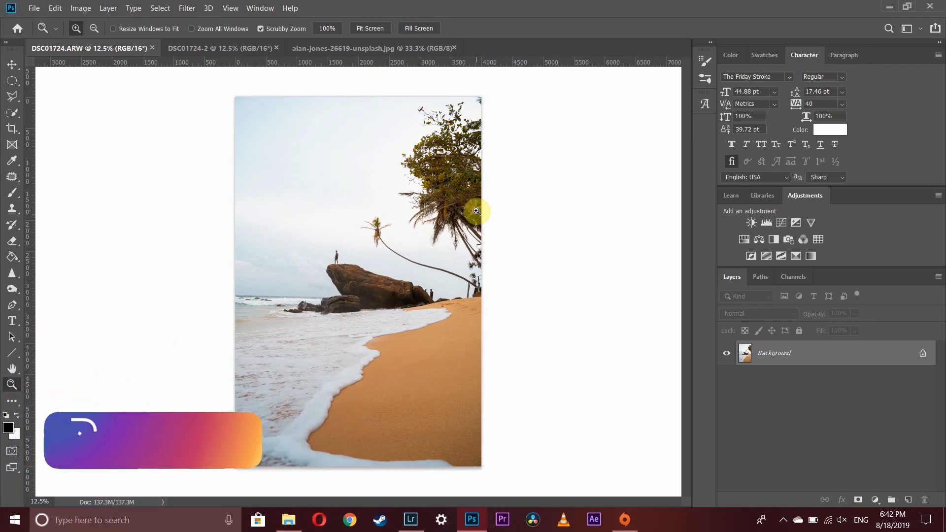
# Compare the DSC01724.ARW beach photo with its DSC01724-2 version, and view the sunset sky image.
pyautogui.click(213, 48)
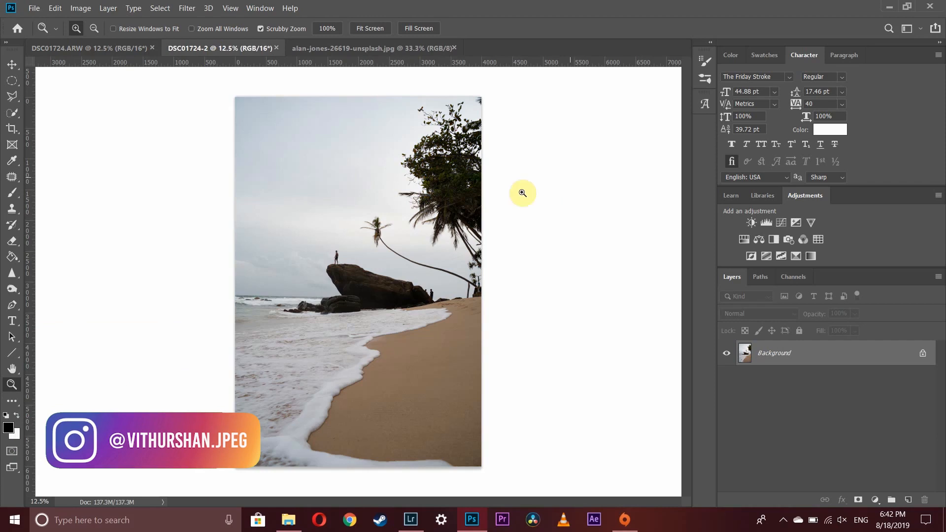
pyautogui.doubleClick(13, 367)
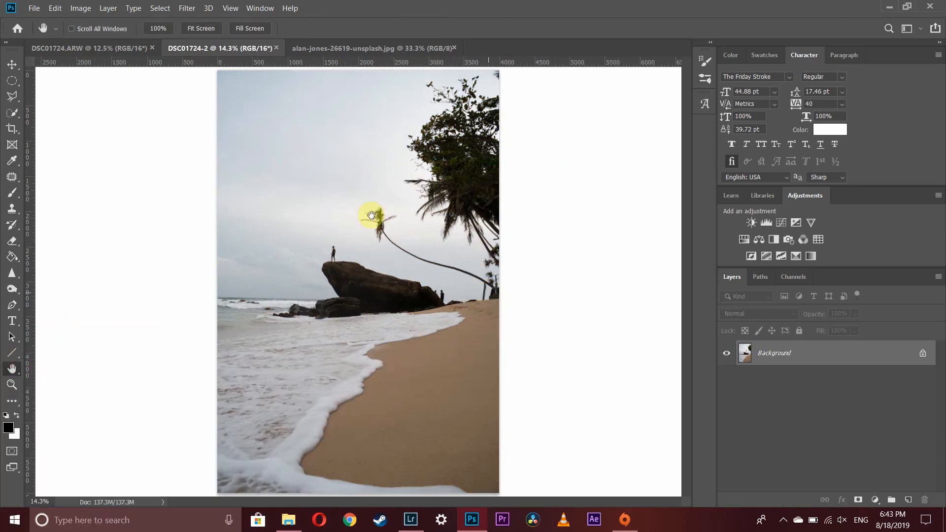
pyautogui.click(83, 48)
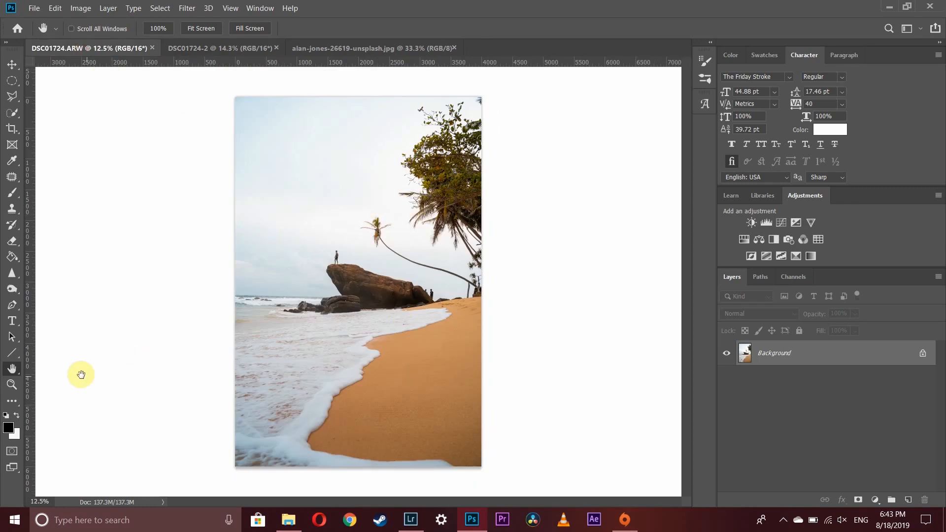
pyautogui.doubleClick(12, 368)
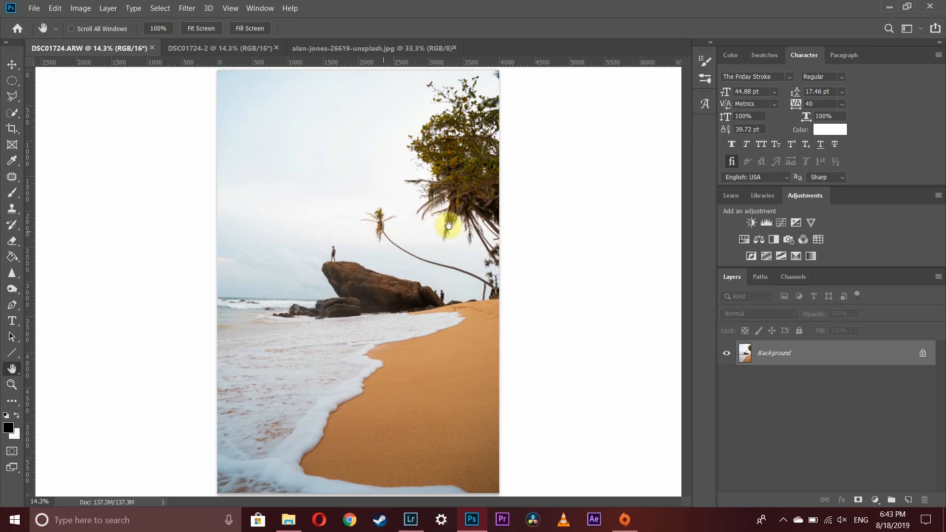
pyautogui.click(200, 48)
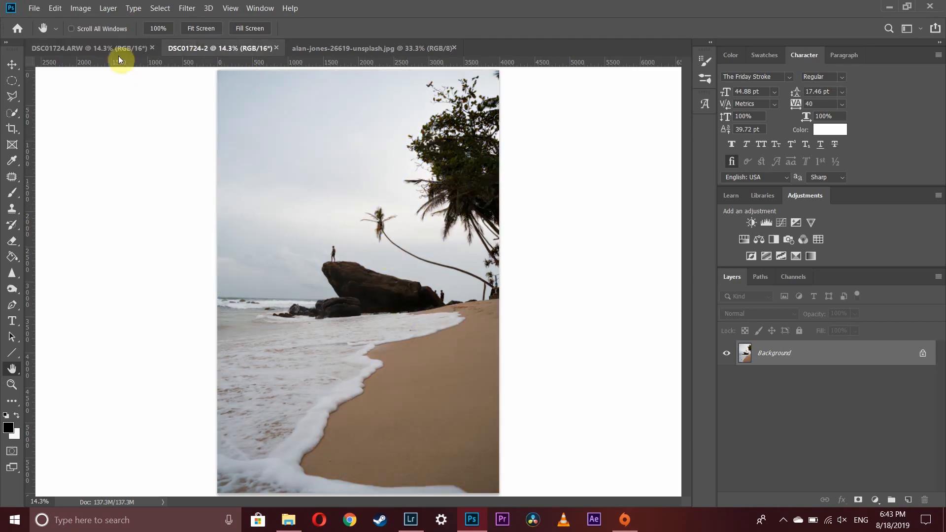
pyautogui.click(95, 48)
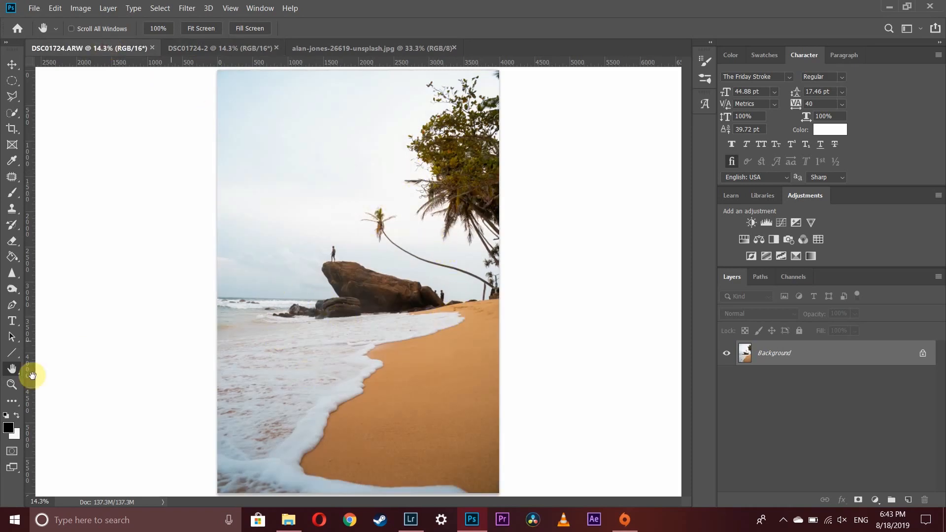
pyautogui.click(12, 384)
pyautogui.moveTo(332, 306); pyautogui.dragTo(327, 306)
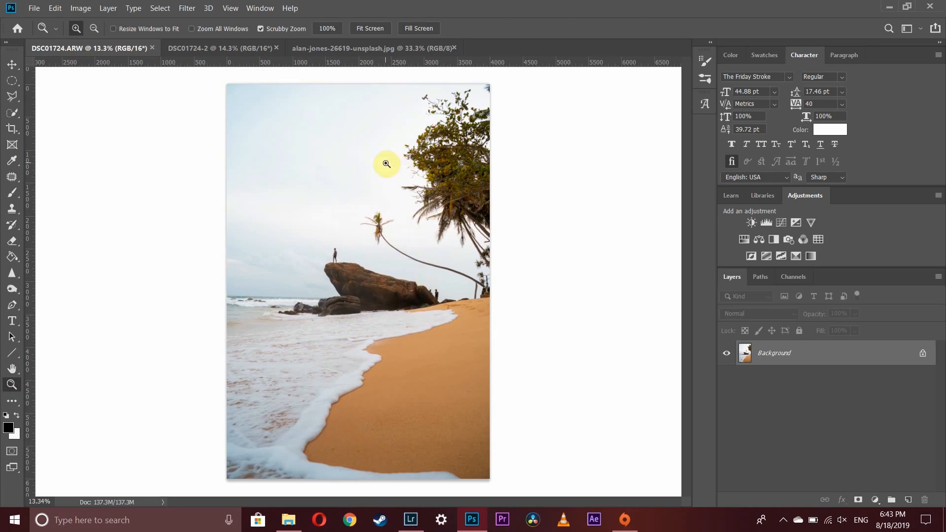
pyautogui.click(367, 49)
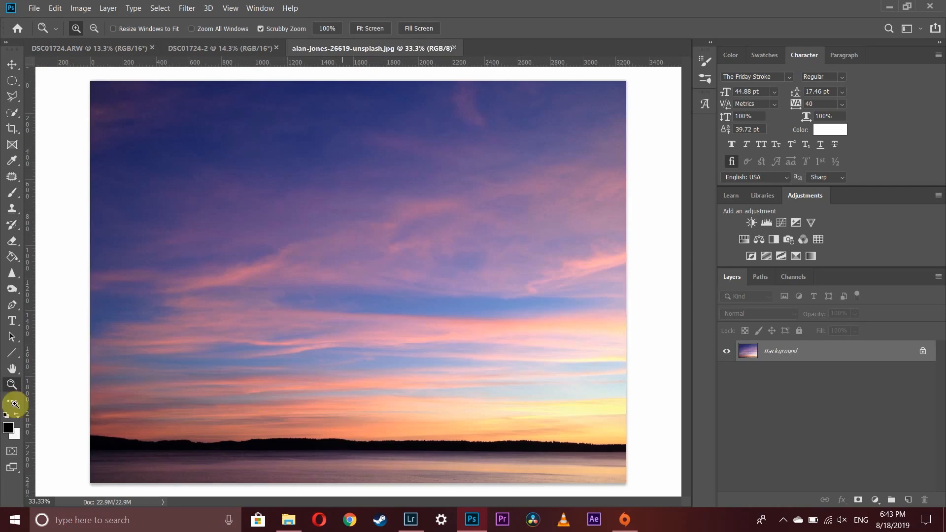
pyautogui.moveTo(371, 298); pyautogui.dragTo(362, 297)
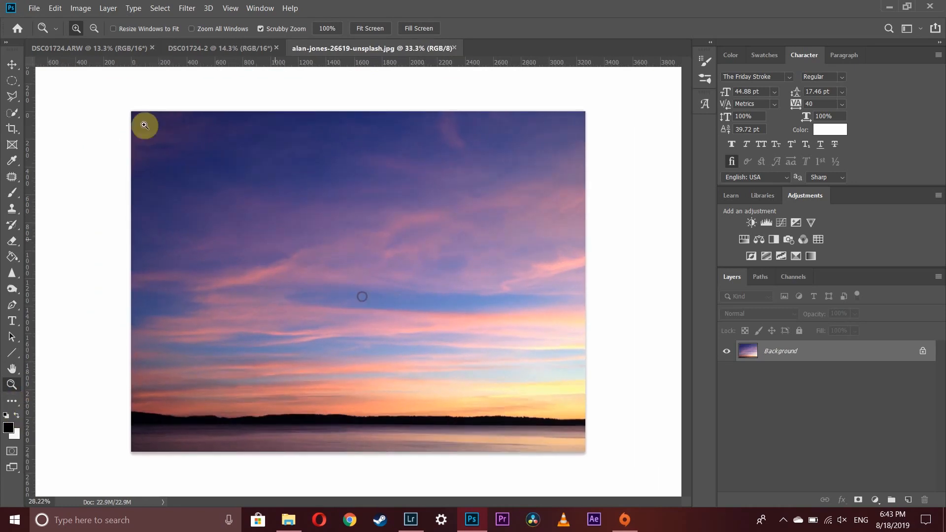
pyautogui.click(91, 47)
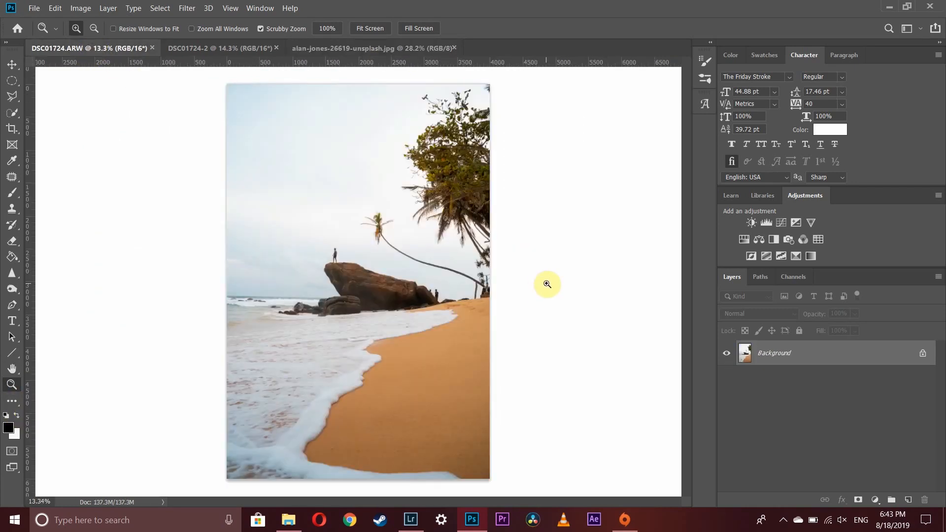
# Unlock the sunset image's background layer and copy it into the DSC01724.ARW document, accepting the different bit depth.
pyautogui.moveTo(12, 81); pyautogui.dragTo(68, 80)
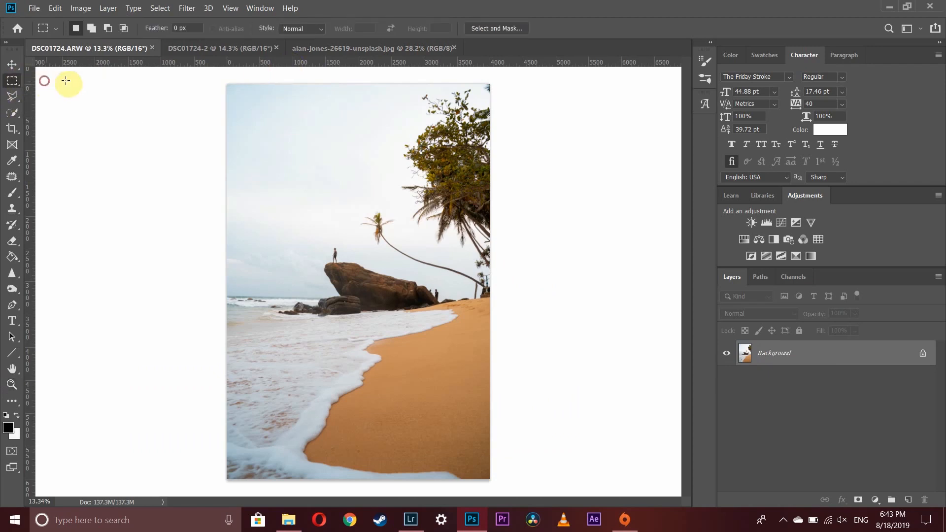
pyautogui.click(390, 46)
pyautogui.click(922, 353)
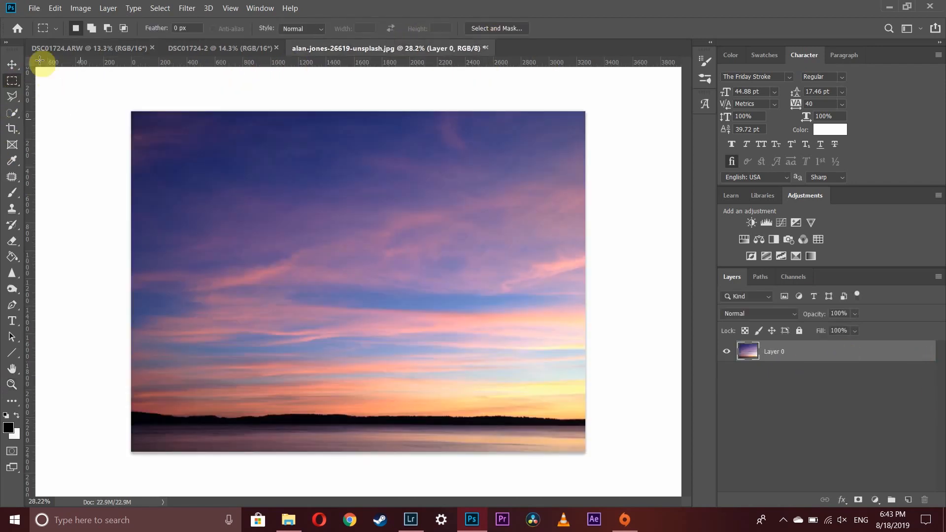
pyautogui.click(12, 64)
pyautogui.moveTo(352, 241); pyautogui.dragTo(296, 202)
pyautogui.click(487, 211)
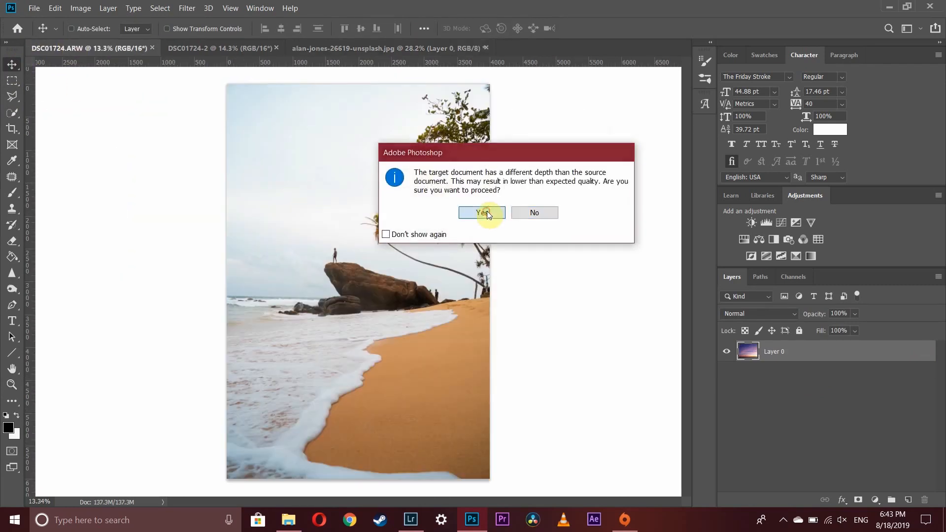
pyautogui.click(531, 223)
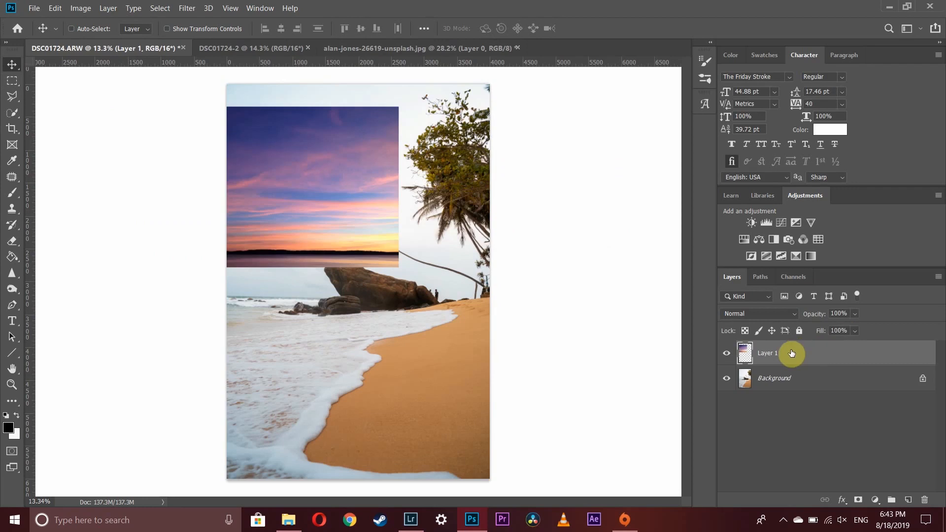
# Enlarge the sunset layer with Free Transform and position it to cover the full width and the sky of the beach photo.
pyautogui.hotkey('ctrl', 't')
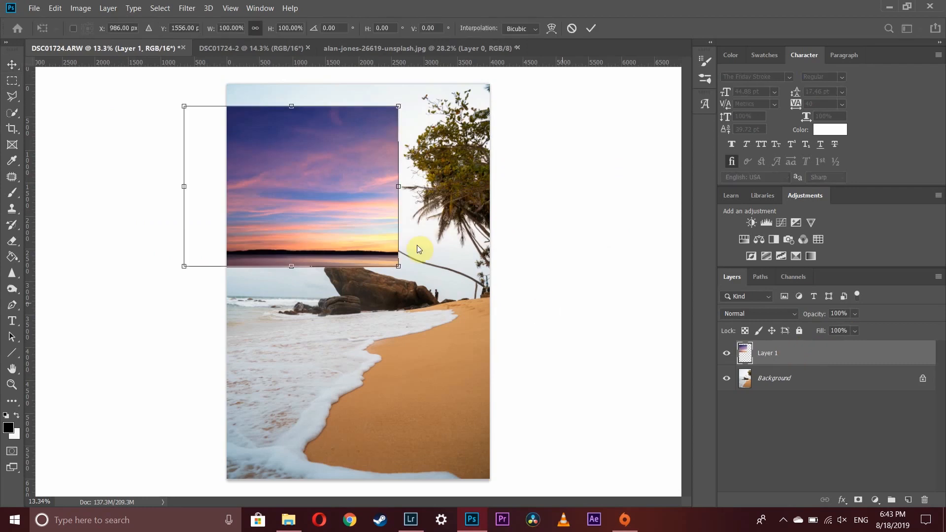
pyautogui.moveTo(355, 200); pyautogui.dragTo(398, 248)
pyautogui.moveTo(440, 154); pyautogui.dragTo(545, 76)
pyautogui.moveTo(446, 133); pyautogui.dragTo(436, 152)
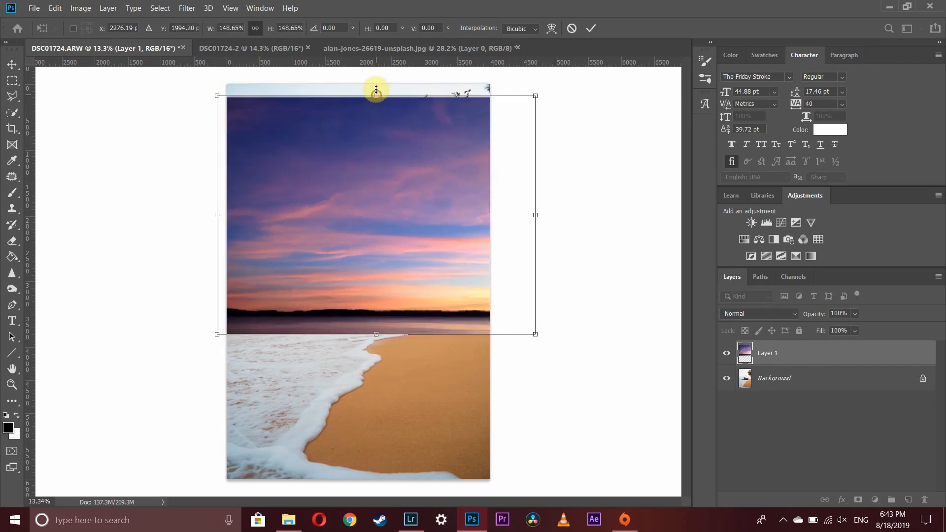
pyautogui.moveTo(376, 95); pyautogui.dragTo(376, 83)
pyautogui.moveTo(389, 130); pyautogui.dragTo(375, 118)
pyautogui.press('Return')
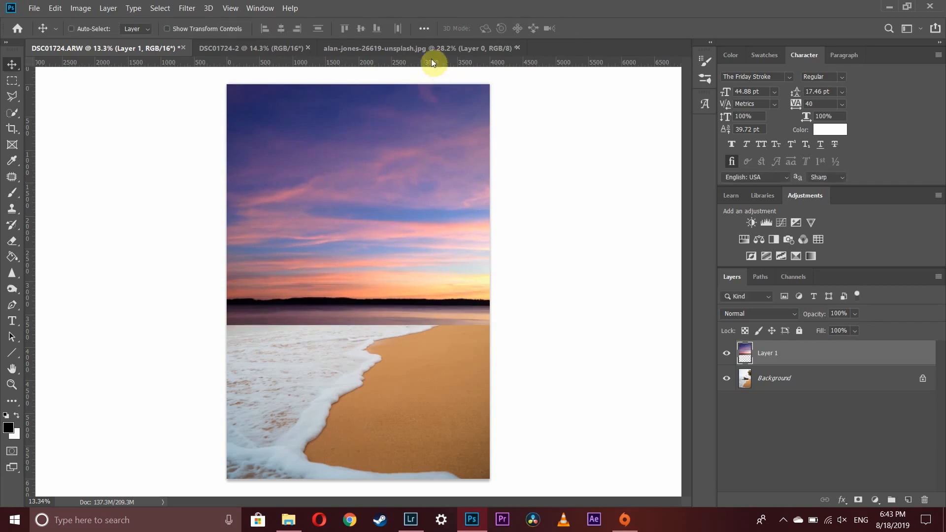
# Lower the sunset layer's opacity to 71% and move the layer to align its horizon with the beach photo's horizon.
pyautogui.click(432, 45)
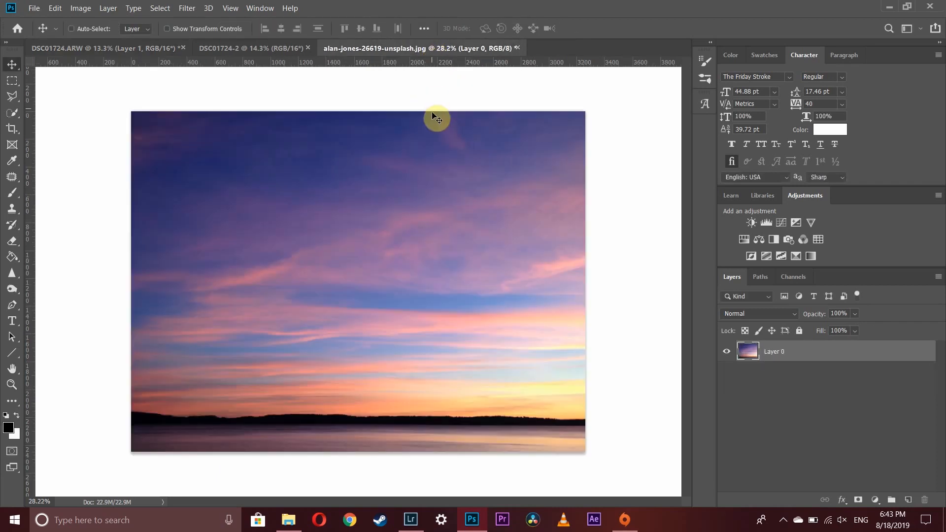
pyautogui.click(76, 45)
pyautogui.moveTo(814, 315); pyautogui.dragTo(794, 317)
pyautogui.moveTo(443, 243); pyautogui.dragTo(444, 249)
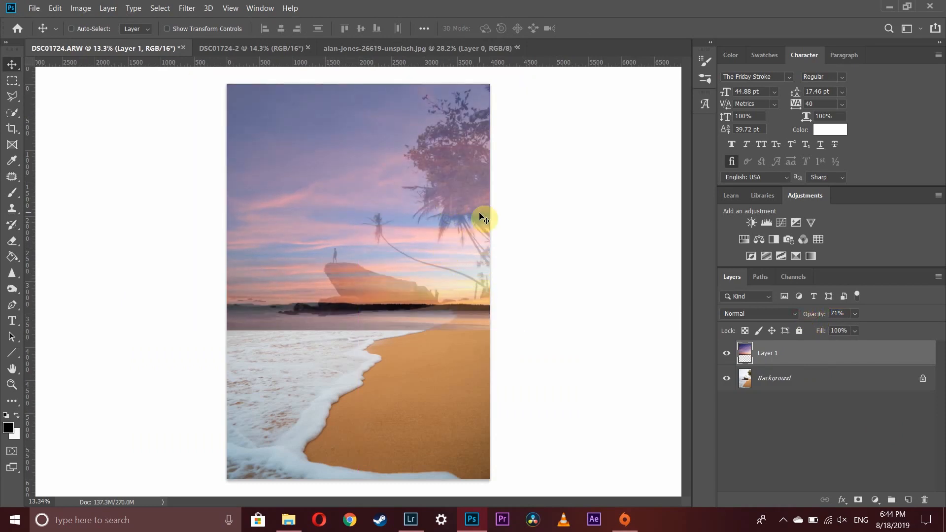
pyautogui.moveTo(463, 170); pyautogui.dragTo(460, 194)
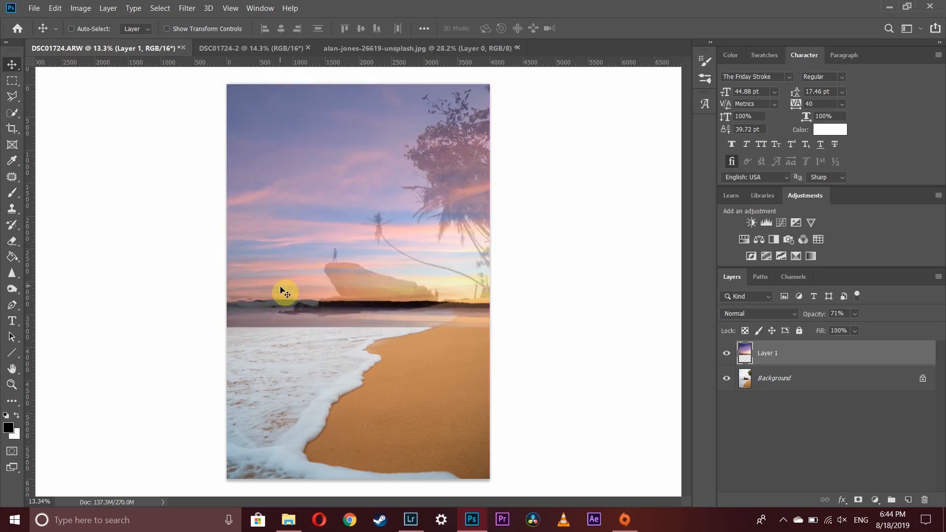
# Trace the beach photo's horizon with the Polygonal Lasso while the sunset layer is temporarily hidden.
pyautogui.click(726, 353)
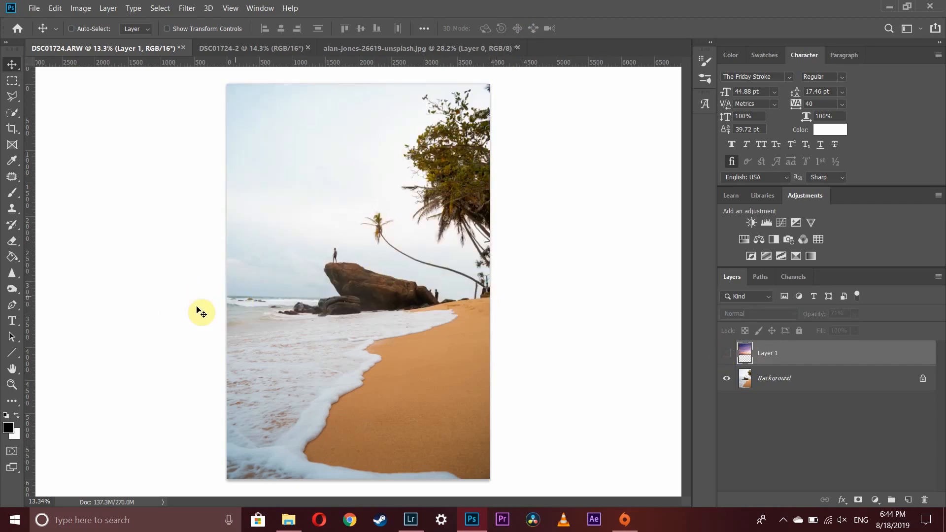
pyautogui.click(12, 96)
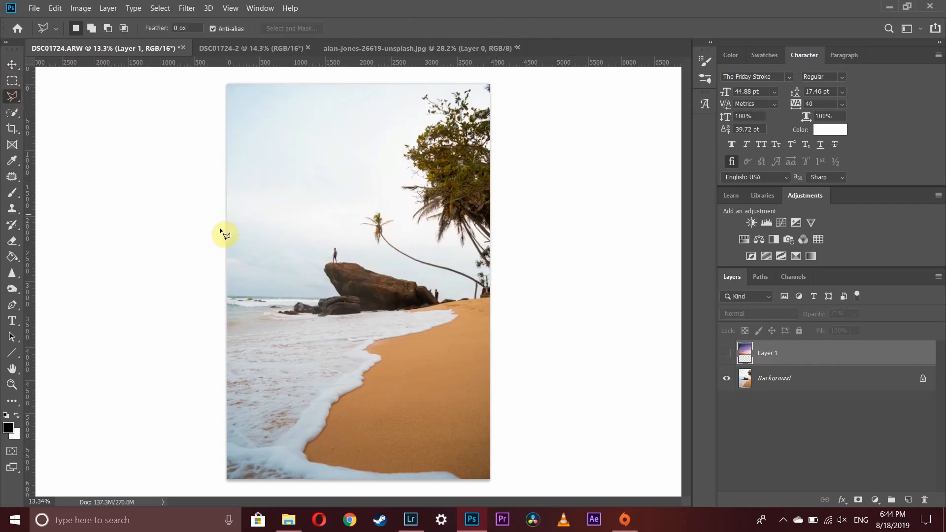
pyautogui.click(218, 295)
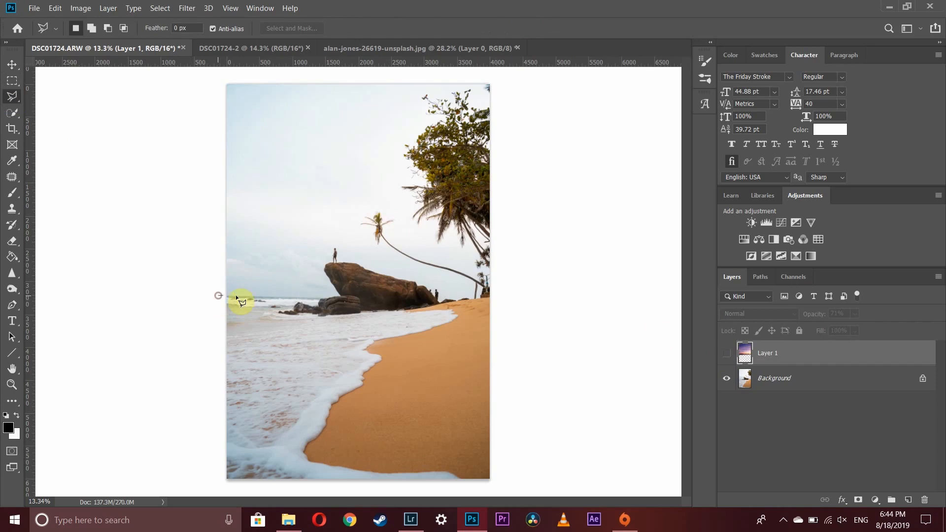
pyautogui.click(524, 302)
pyautogui.doubleClick(477, 318)
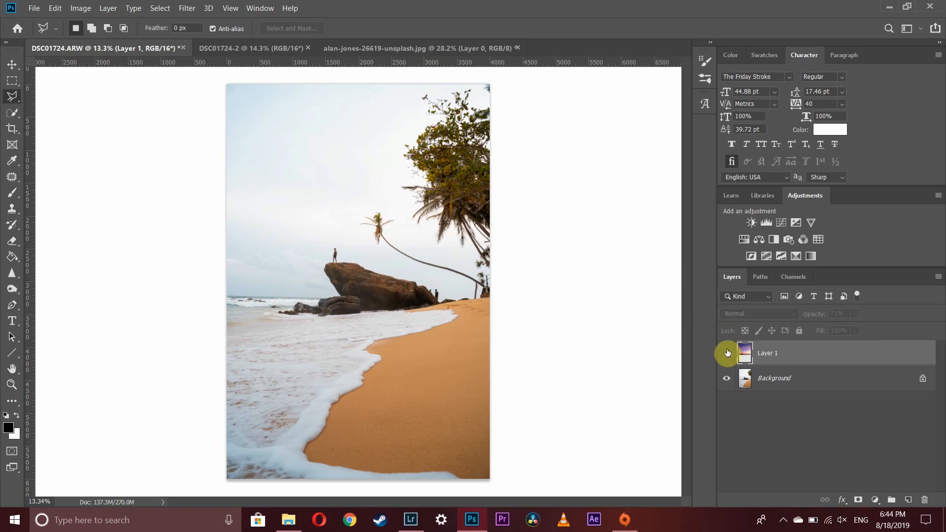
pyautogui.click(726, 353)
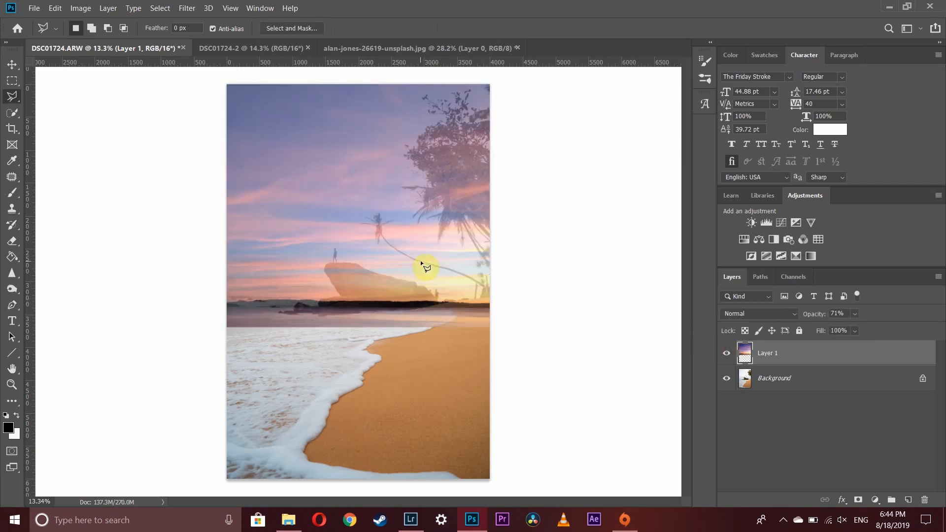
# Nudge the sunset layer slightly down onto the beach photo's horizon and set its opacity to 100%.
pyautogui.press('v')
pyautogui.moveTo(421, 261); pyautogui.dragTo(422, 255)
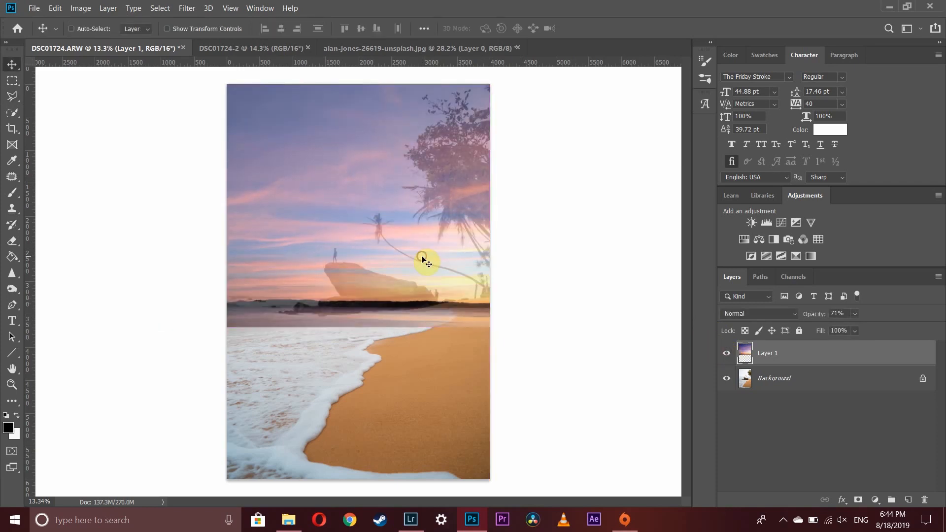
pyautogui.hotkey('shift', 'Down')
pyautogui.hotkey('shift', 'Down')
pyautogui.hotkey('shift', 'Down')
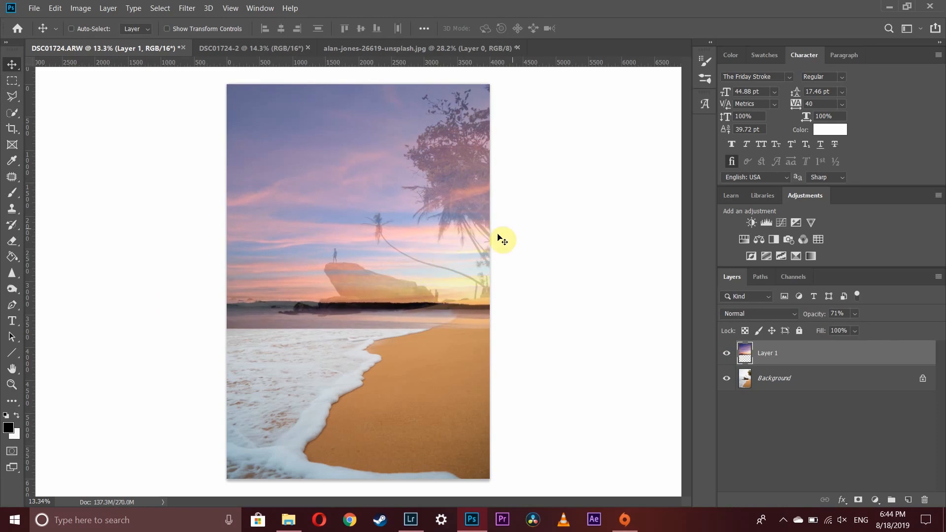
pyautogui.moveTo(815, 314); pyautogui.dragTo(907, 325)
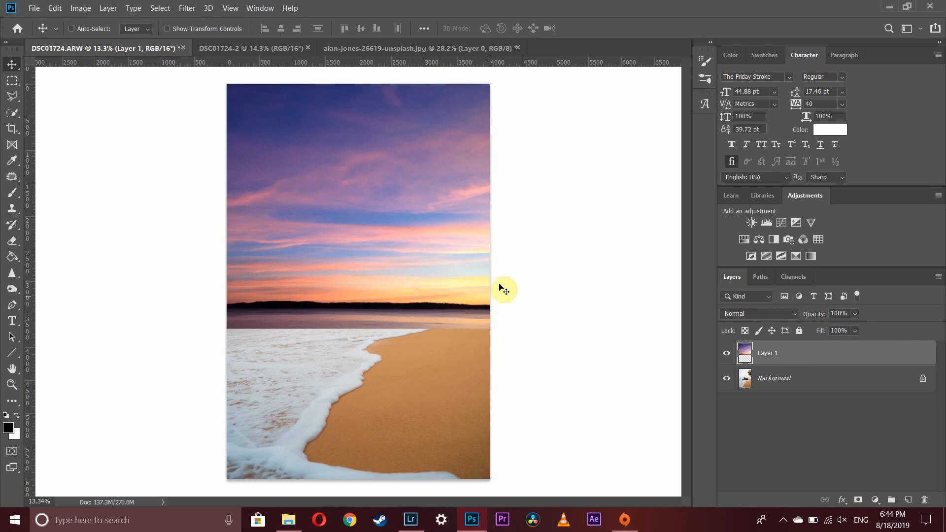
# Compare the sunset layer with the beach photo beneath, try flipping the layer horizontally, and flip it back.
pyautogui.click(726, 353)
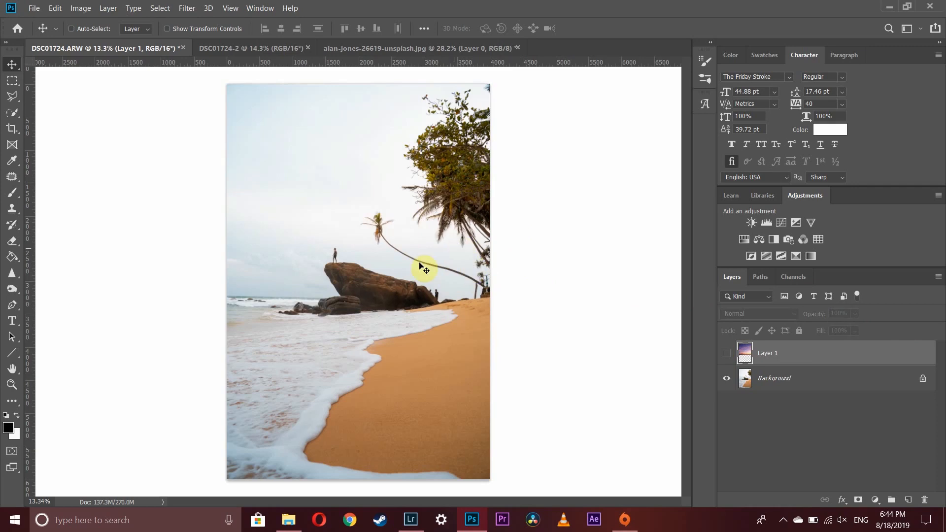
pyautogui.click(726, 353)
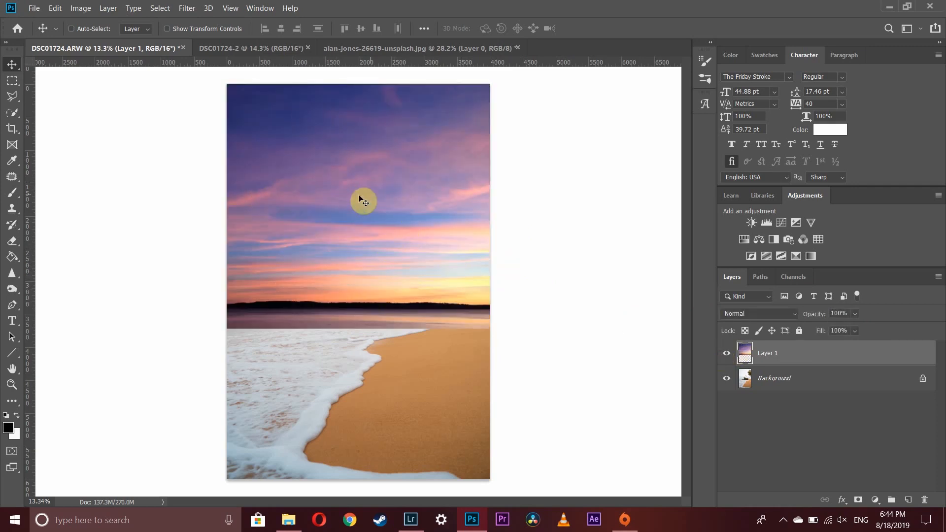
pyautogui.hotkey('ctrl', 't')
pyautogui.rightClick(415, 227)
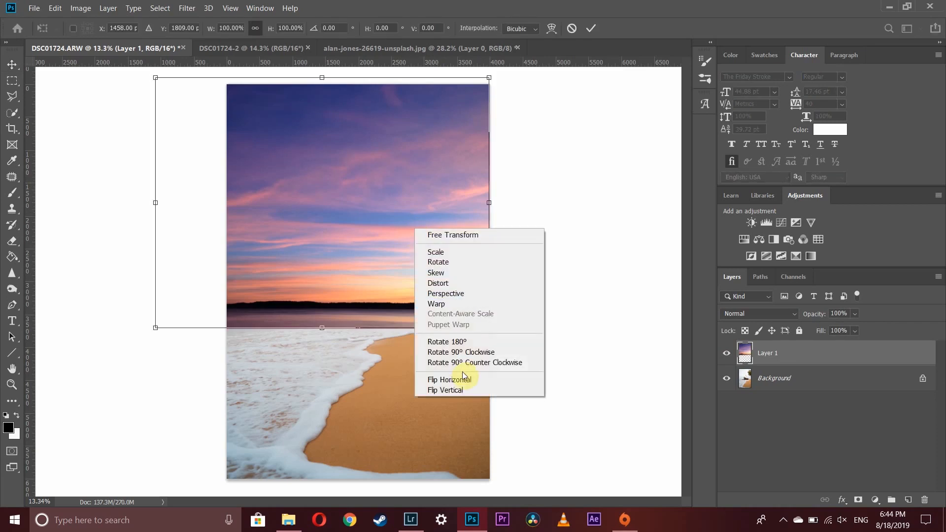
pyautogui.click(461, 380)
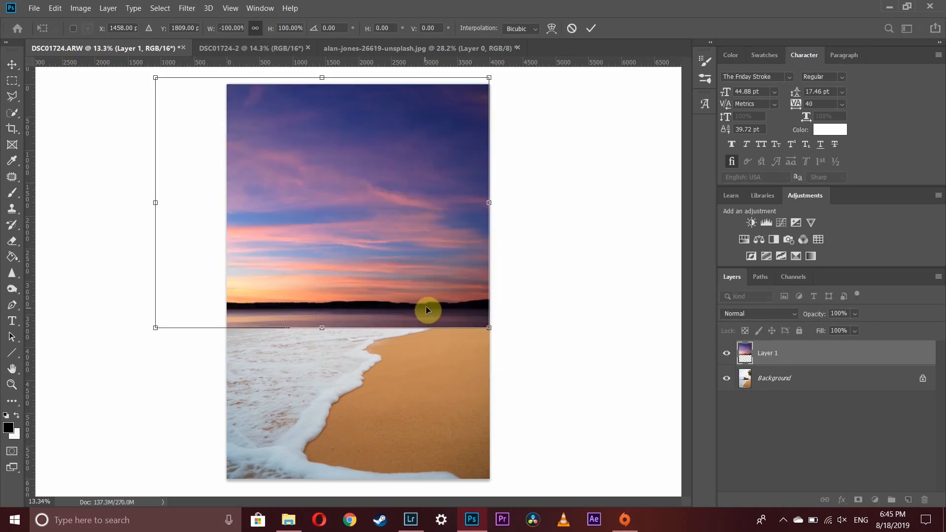
pyautogui.rightClick(421, 290)
pyautogui.click(458, 439)
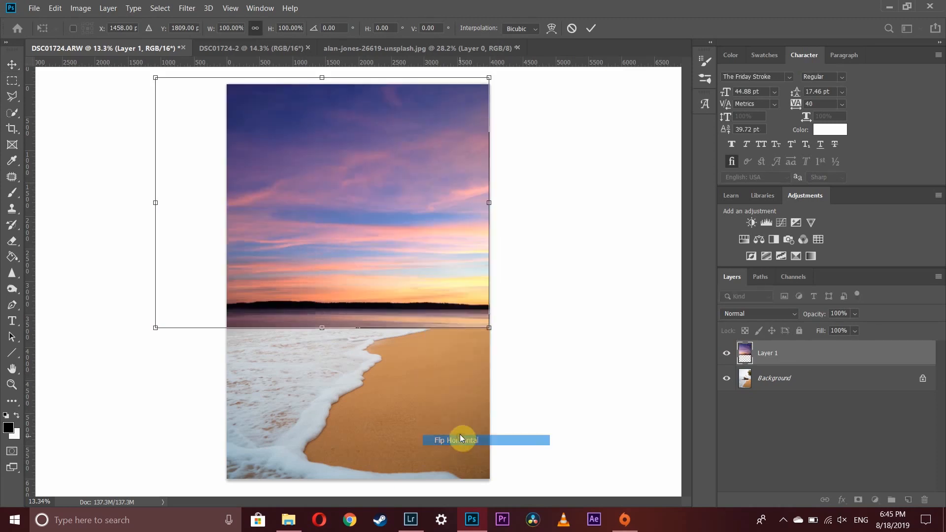
pyautogui.click(590, 32)
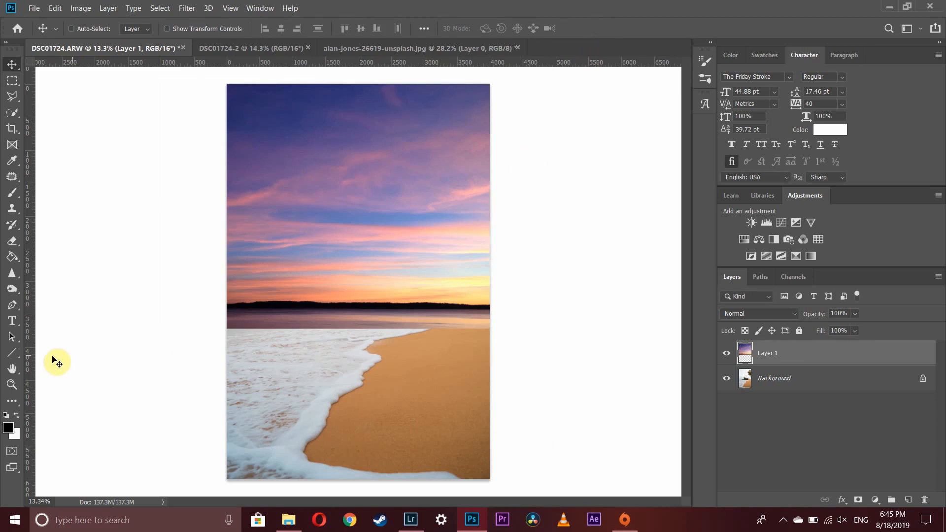
pyautogui.doubleClick(12, 369)
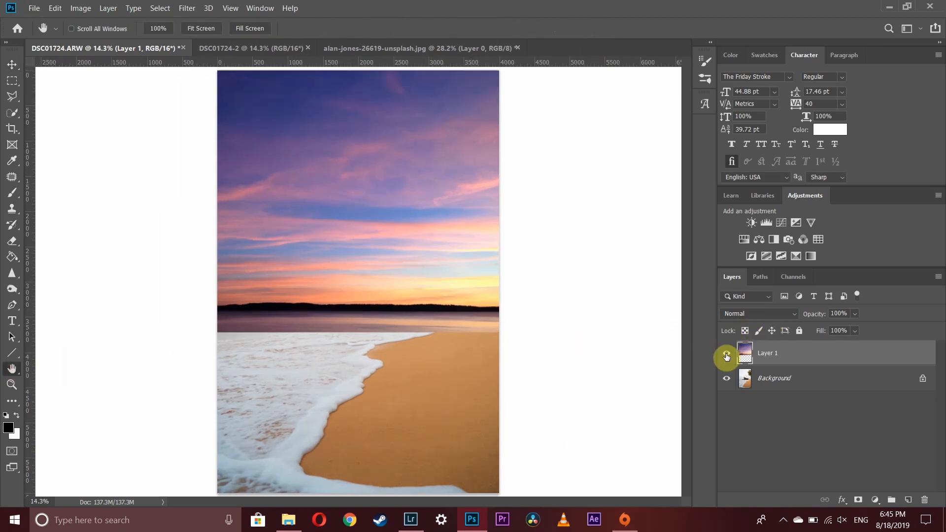
# With the sunset layer hidden and the canvas surround set to Medium Gray, marquee-select the Background layer's area above the horizon.
pyautogui.click(726, 357)
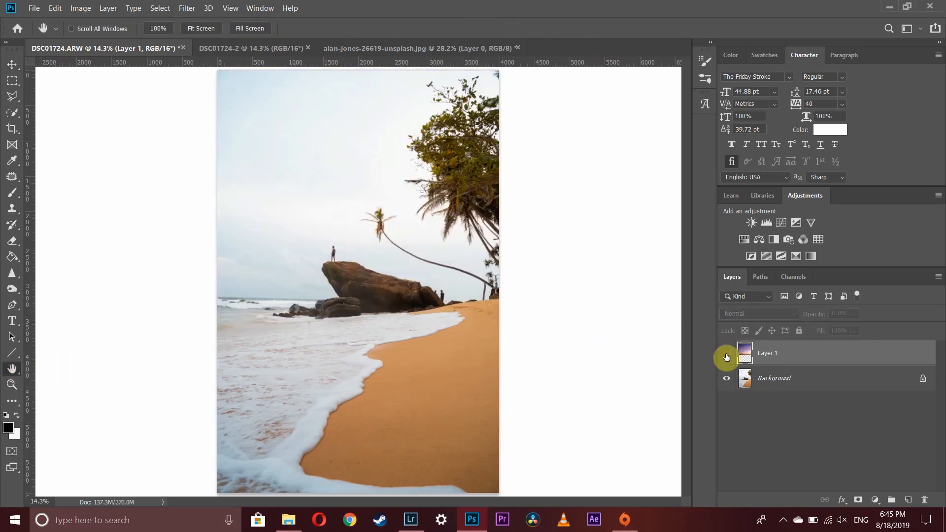
pyautogui.click(761, 379)
pyautogui.click(12, 81)
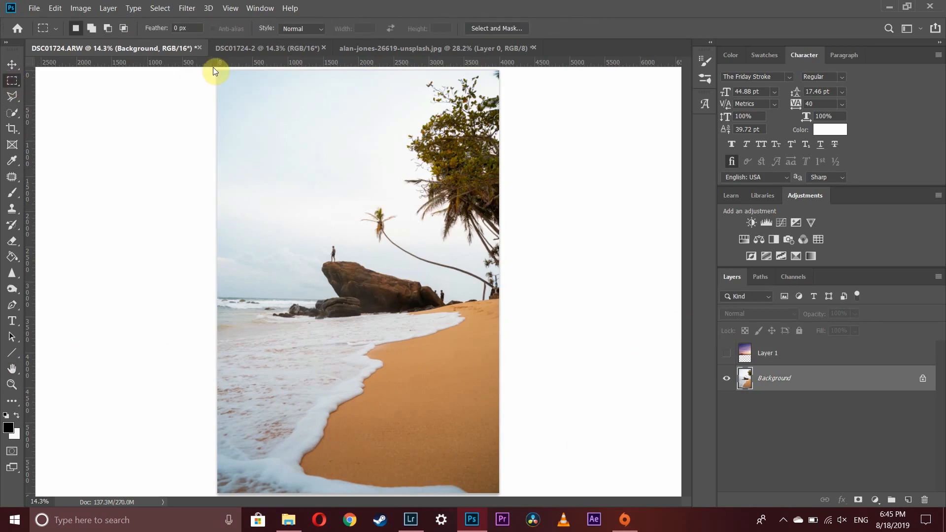
pyautogui.rightClick(142, 133)
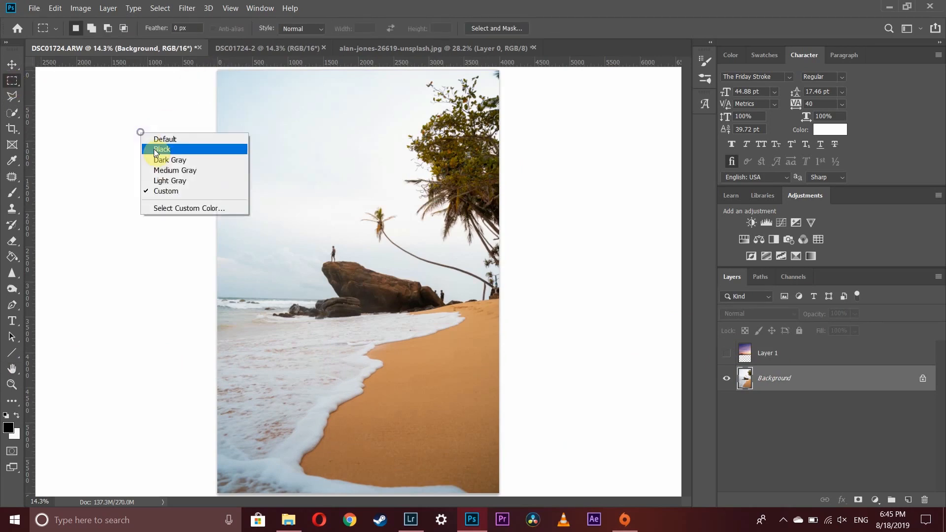
pyautogui.click(170, 171)
pyautogui.moveTo(214, 68); pyautogui.dragTo(592, 300)
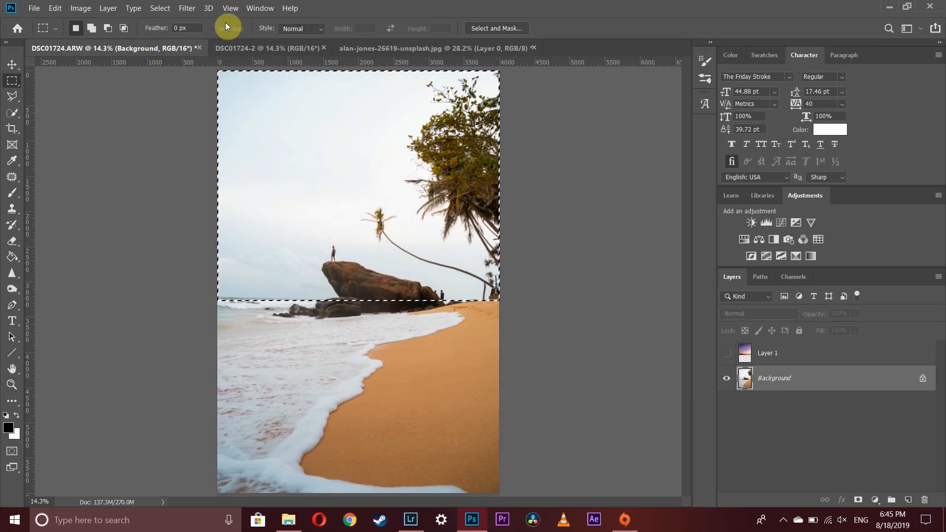
# Start a Color Range selection within the marquee and set it to pick Highlights.
pyautogui.click(157, 9)
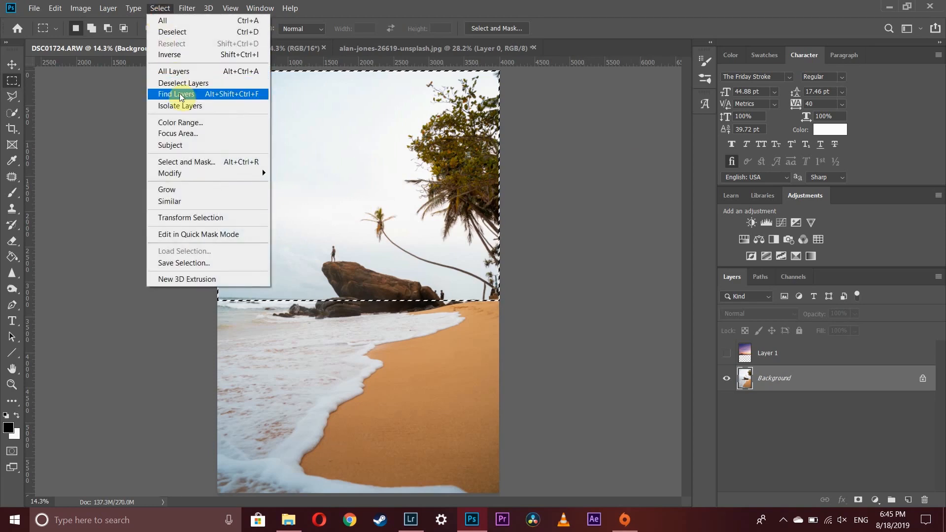
pyautogui.click(182, 122)
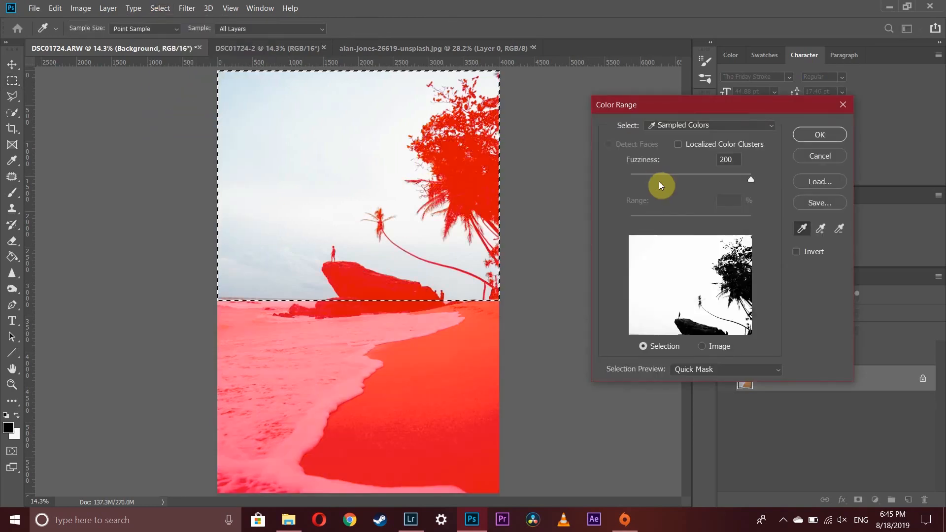
pyautogui.click(678, 125)
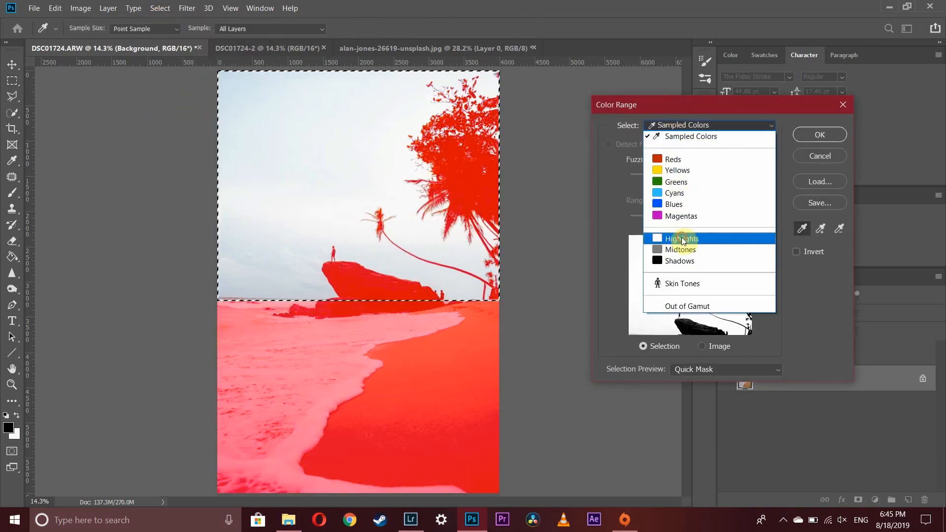
pyautogui.click(683, 240)
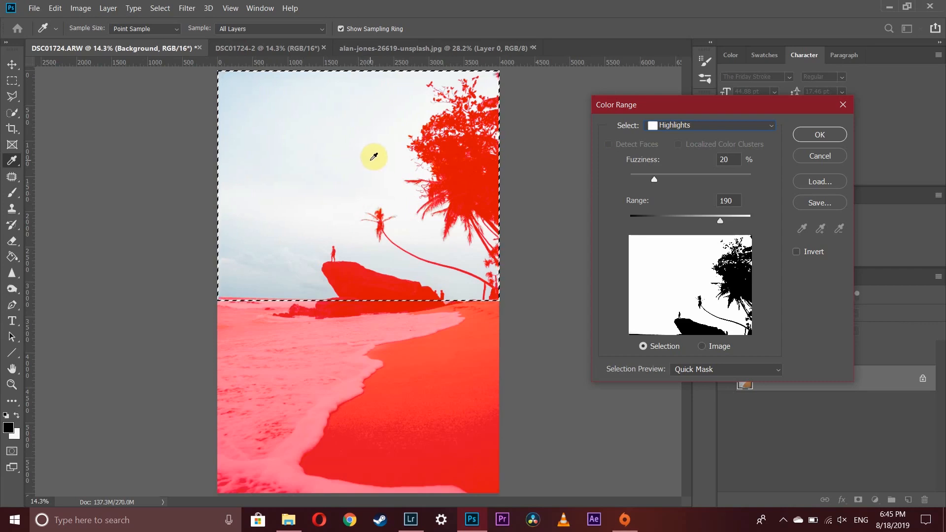
pyautogui.click(663, 126)
pyautogui.click(664, 128)
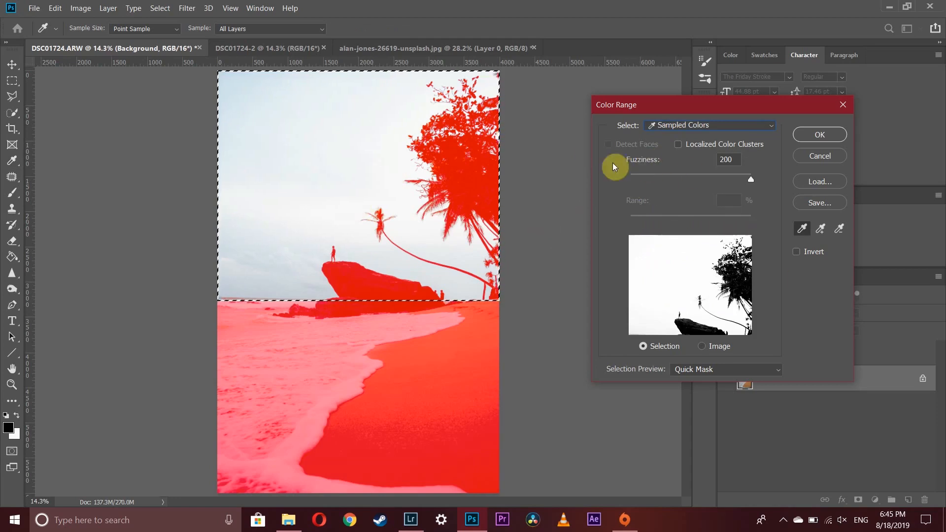
pyautogui.click(668, 123)
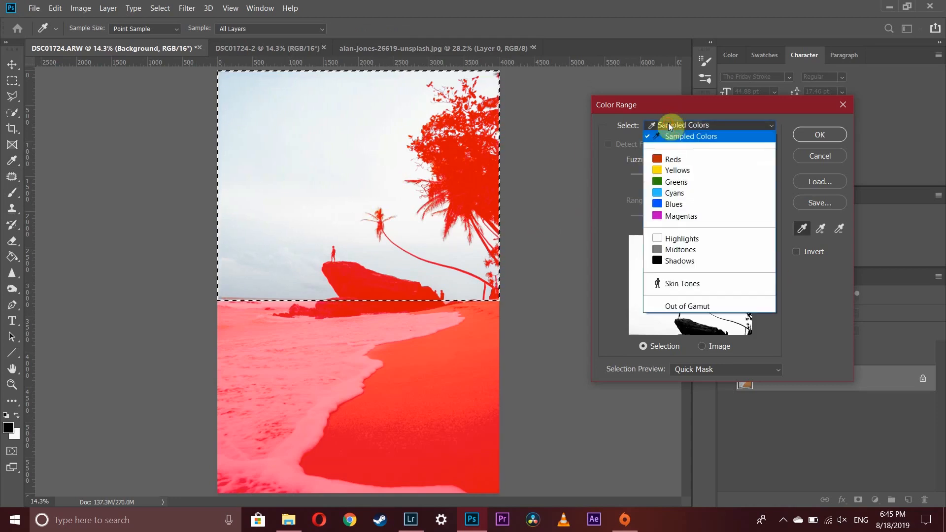
pyautogui.click(691, 239)
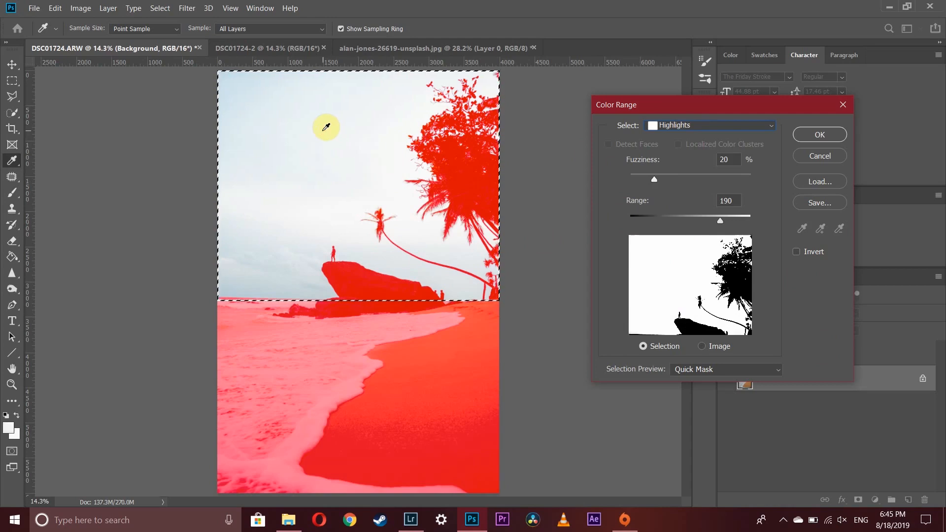
# Preview the Color Range as Black Matte, set Range to 180 and Fuzziness to 17%, and apply the selection.
pyautogui.moveTo(722, 223)
pyautogui.mouseDown()
pyautogui.moveTo(741, 223)
pyautogui.moveTo(695, 220)
pyautogui.moveTo(723, 220)
pyautogui.moveTo(710, 220)
pyautogui.mouseUp()
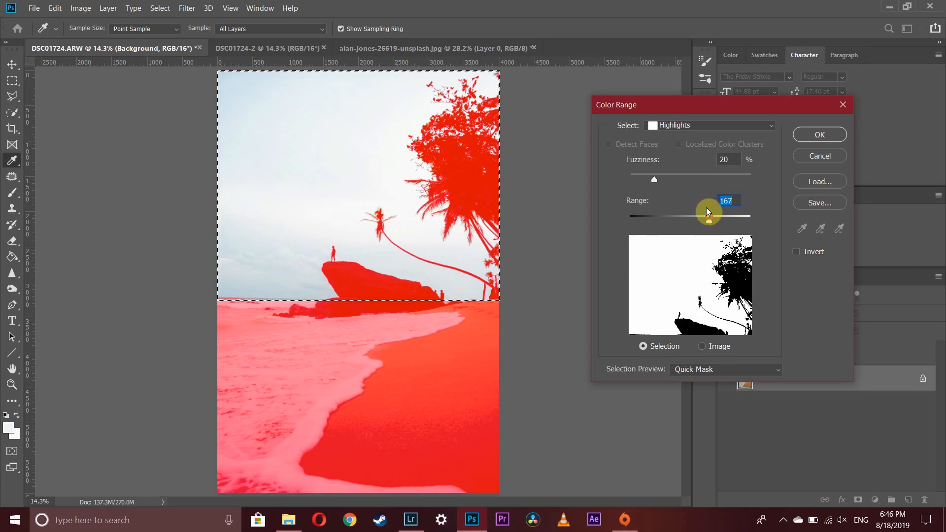
pyautogui.moveTo(655, 178)
pyautogui.mouseDown()
pyautogui.moveTo(711, 181)
pyautogui.moveTo(637, 179)
pyautogui.moveTo(655, 177)
pyautogui.mouseUp()
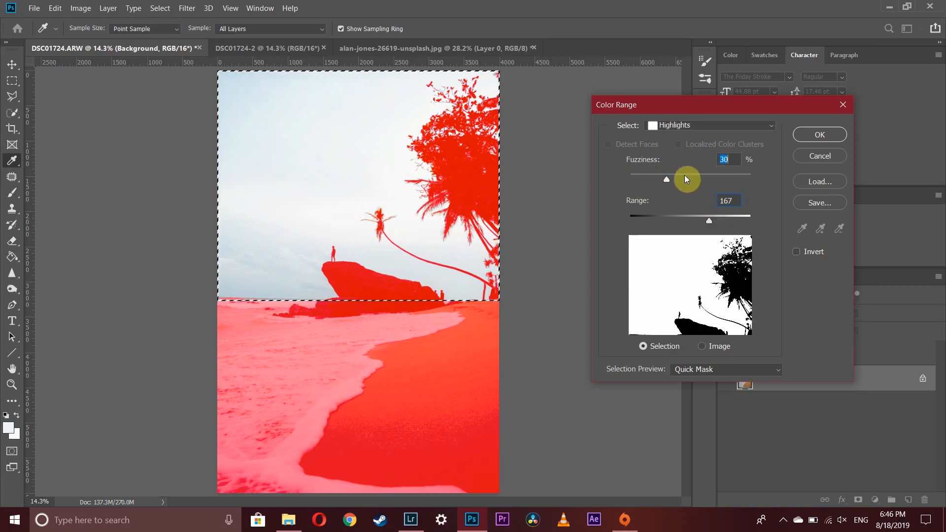
pyautogui.click(702, 370)
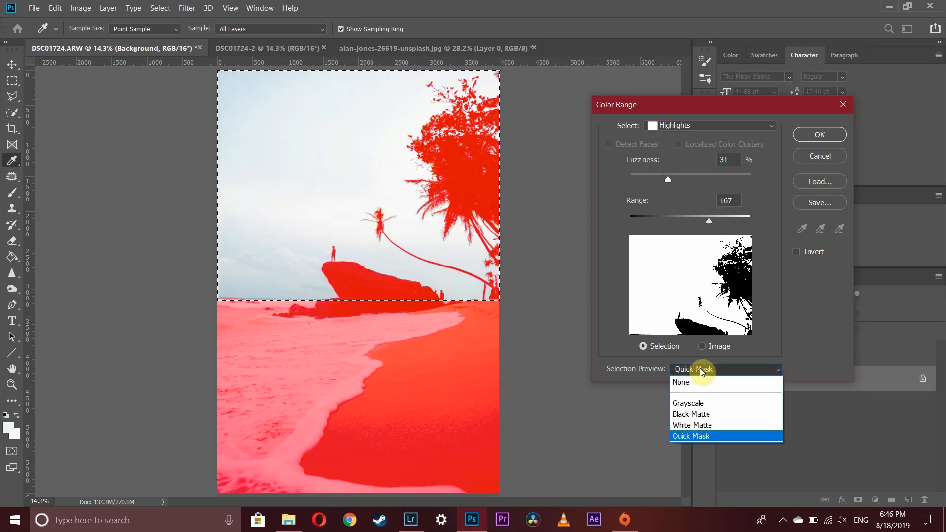
pyautogui.click(699, 414)
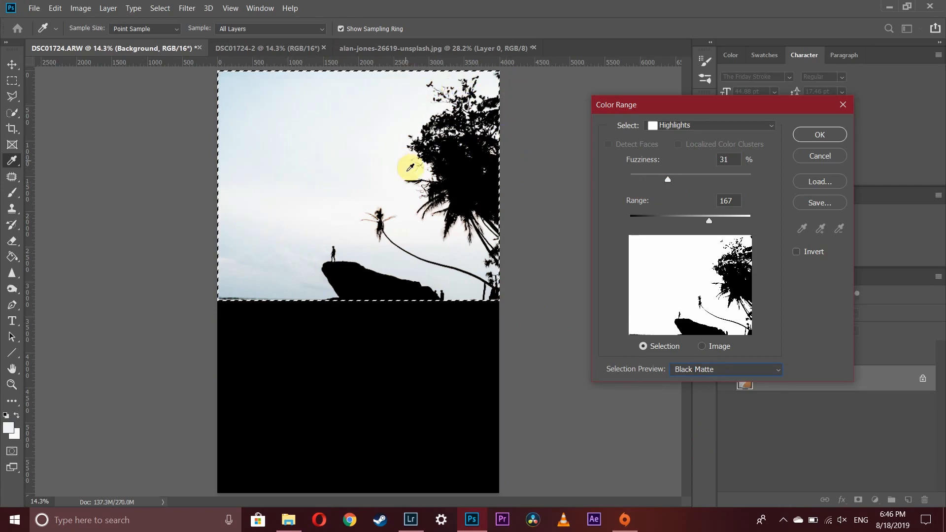
pyautogui.moveTo(710, 219)
pyautogui.mouseDown()
pyautogui.moveTo(720, 221)
pyautogui.moveTo(675, 217)
pyautogui.moveTo(714, 217)
pyautogui.mouseUp()
pyautogui.moveTo(669, 179)
pyautogui.mouseDown()
pyautogui.moveTo(705, 182)
pyautogui.moveTo(636, 178)
pyautogui.moveTo(650, 178)
pyautogui.mouseUp()
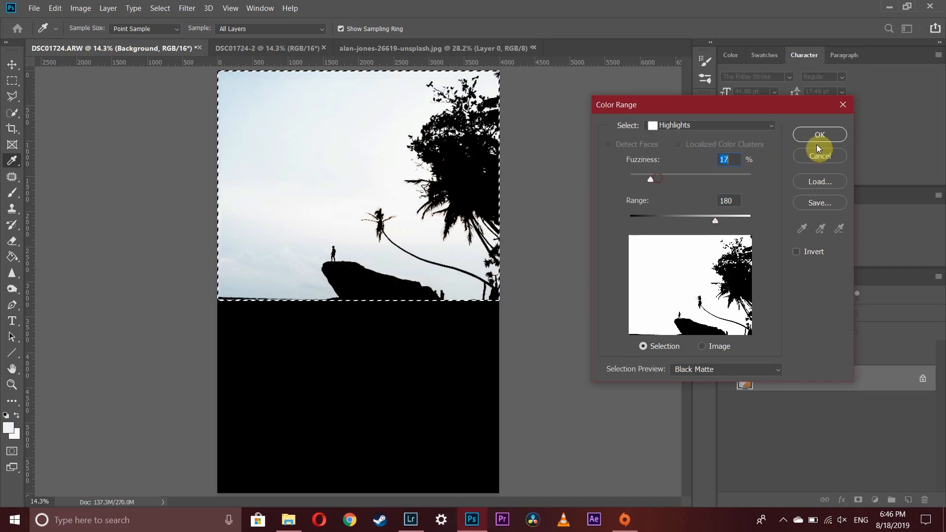
pyautogui.click(820, 134)
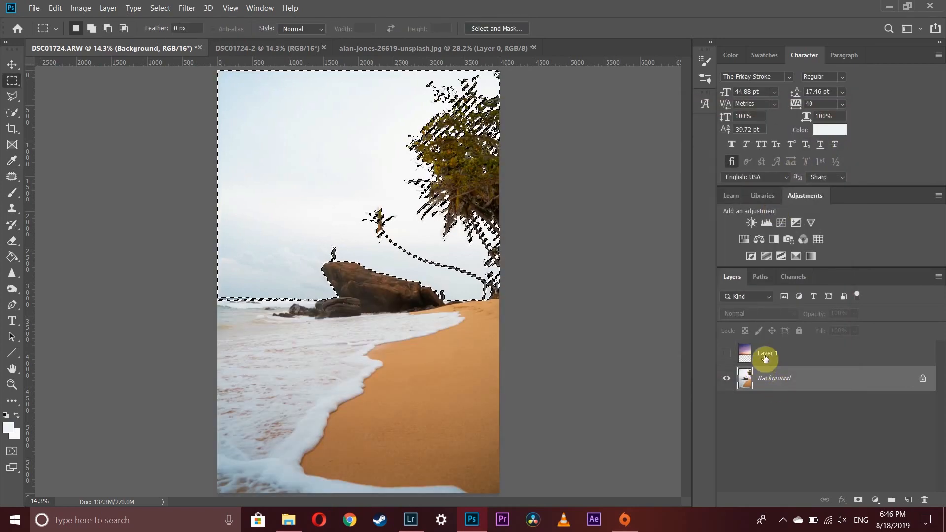
# Show the sunset layer again and add a layer mask to it from the sky selection.
pyautogui.click(765, 357)
pyautogui.click(728, 355)
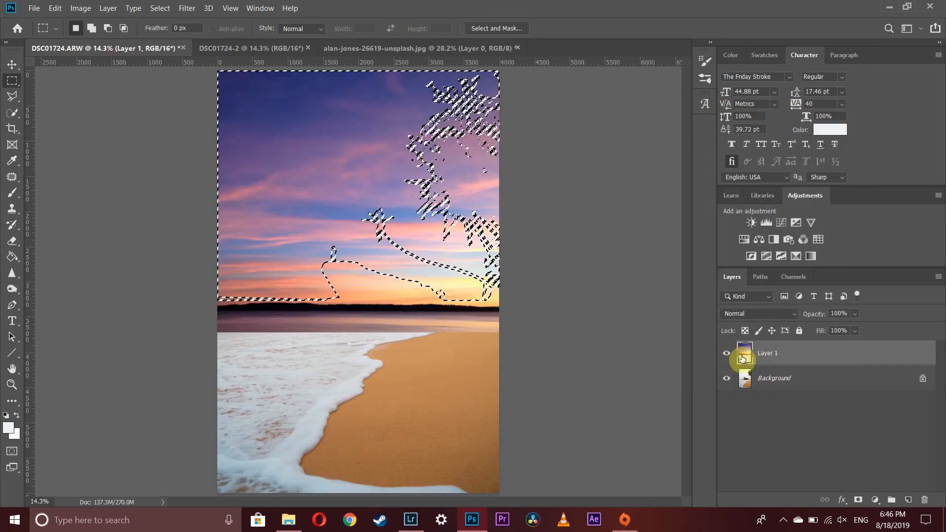
pyautogui.click(860, 500)
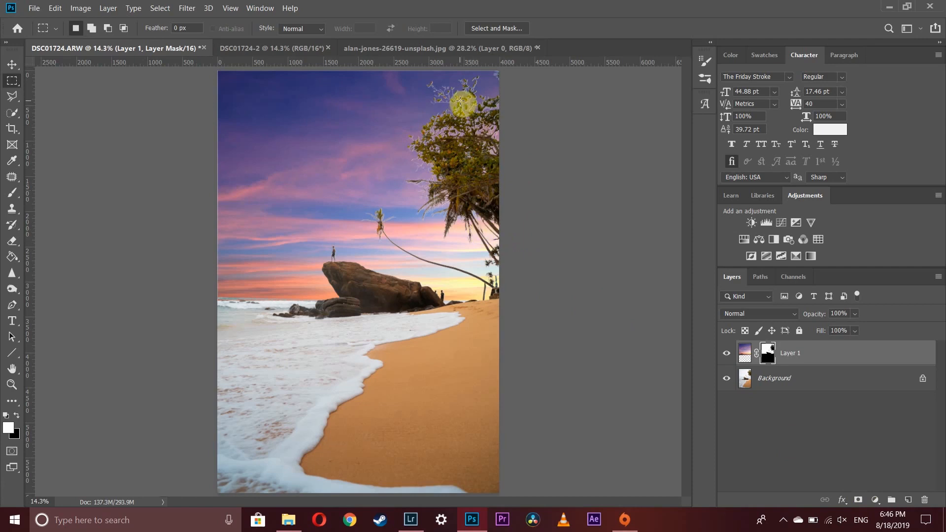
# Examine the masked sea horizon close up, comparing the image with the sunset layer hidden and shown.
pyautogui.click(15, 372)
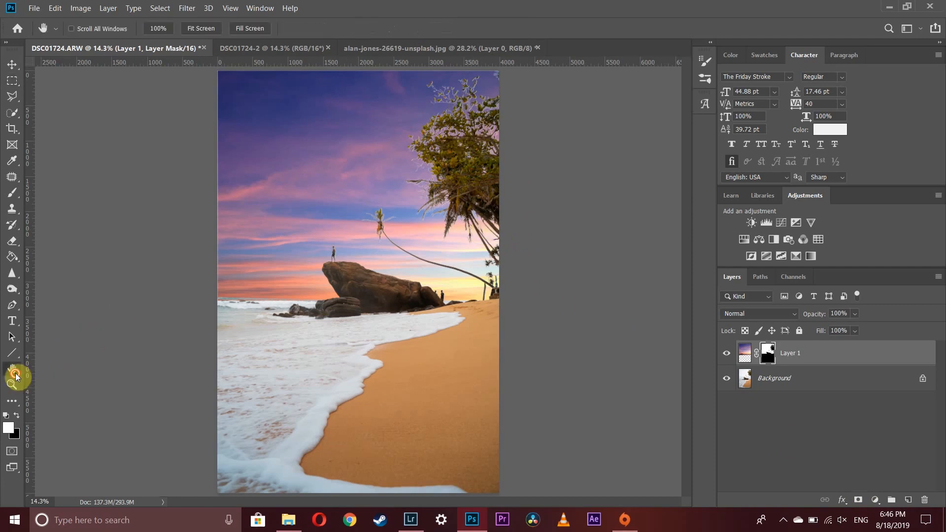
pyautogui.click(11, 384)
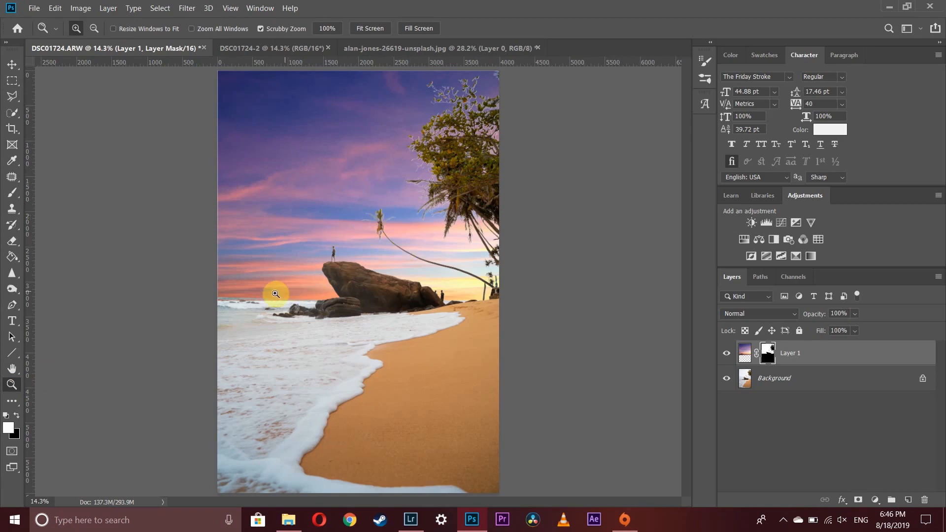
pyautogui.moveTo(243, 285); pyautogui.dragTo(368, 433)
pyautogui.moveTo(376, 504); pyautogui.dragTo(341, 505)
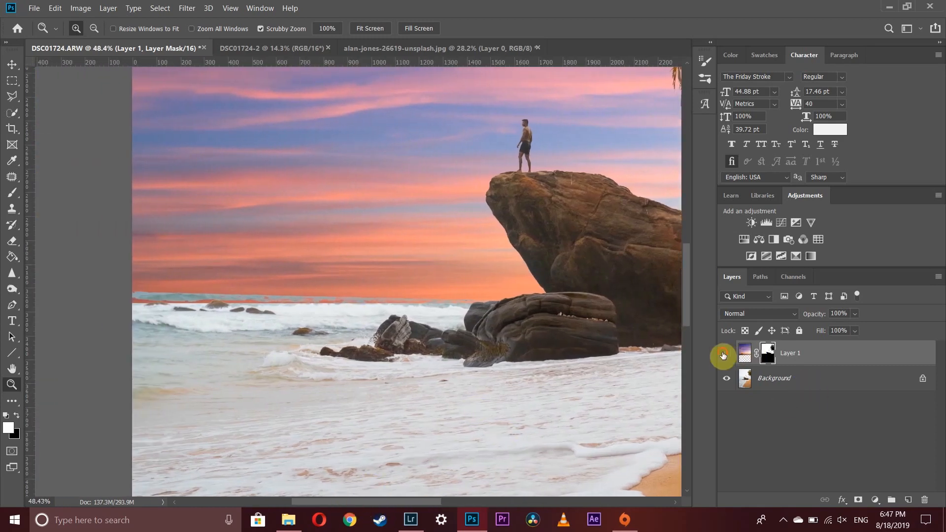
pyautogui.click(726, 353)
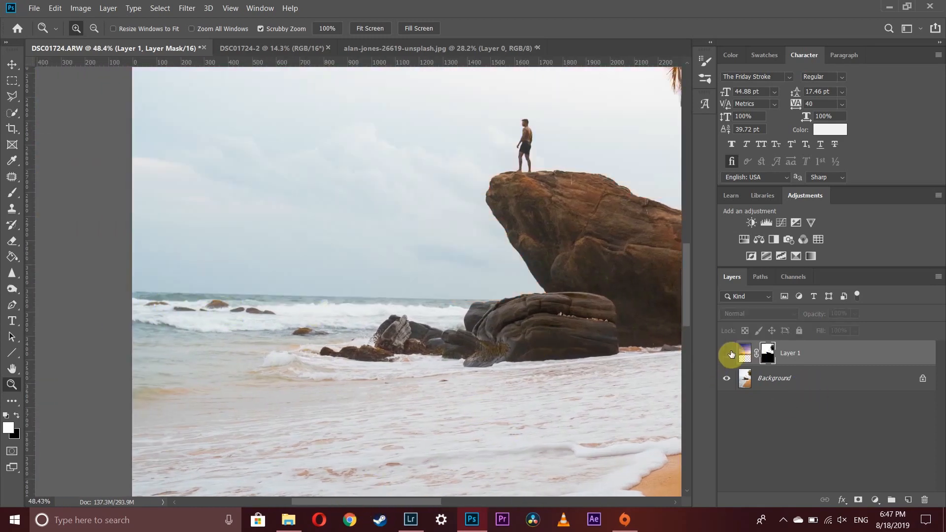
pyautogui.click(727, 353)
pyautogui.click(727, 353)
pyautogui.click(727, 352)
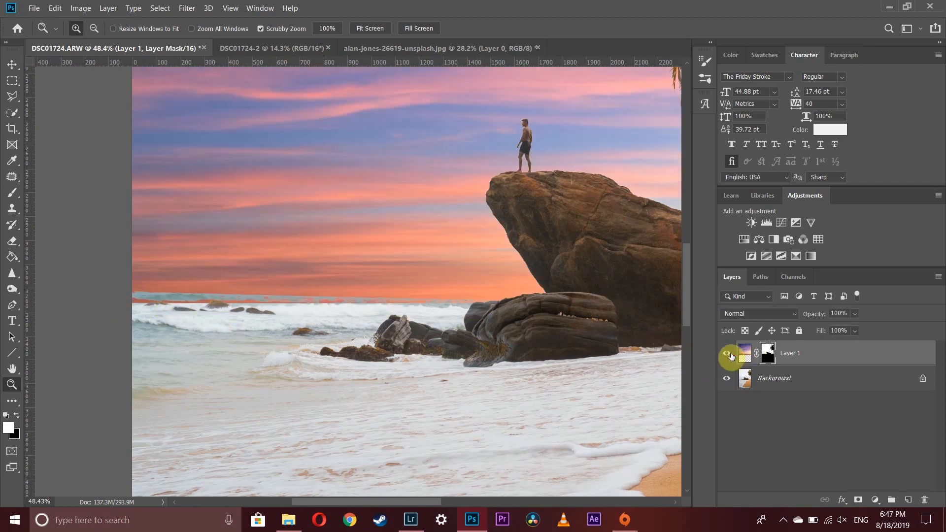
# With the sunset layer temporarily hidden, outline the sky just above the sea horizon up to the rocks using the Polygonal Lasso.
pyautogui.click(726, 353)
pyautogui.click(12, 90)
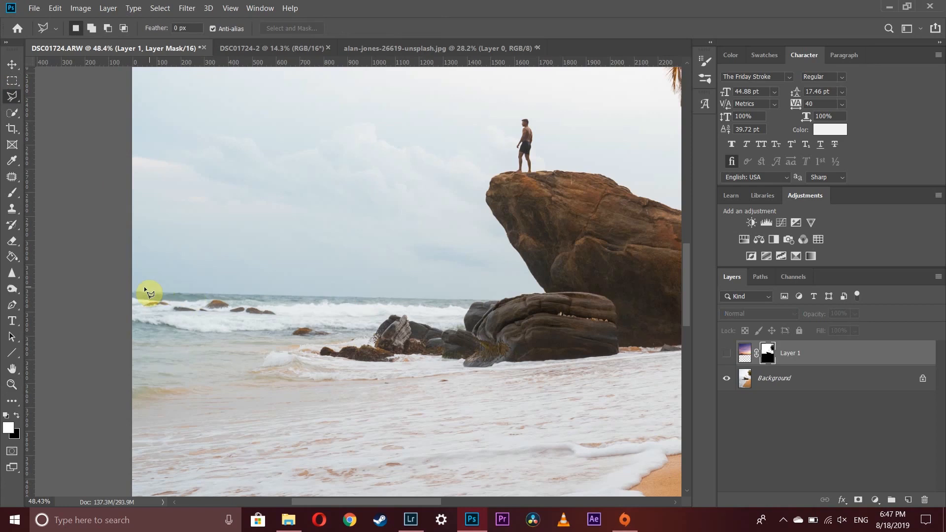
pyautogui.click(129, 290)
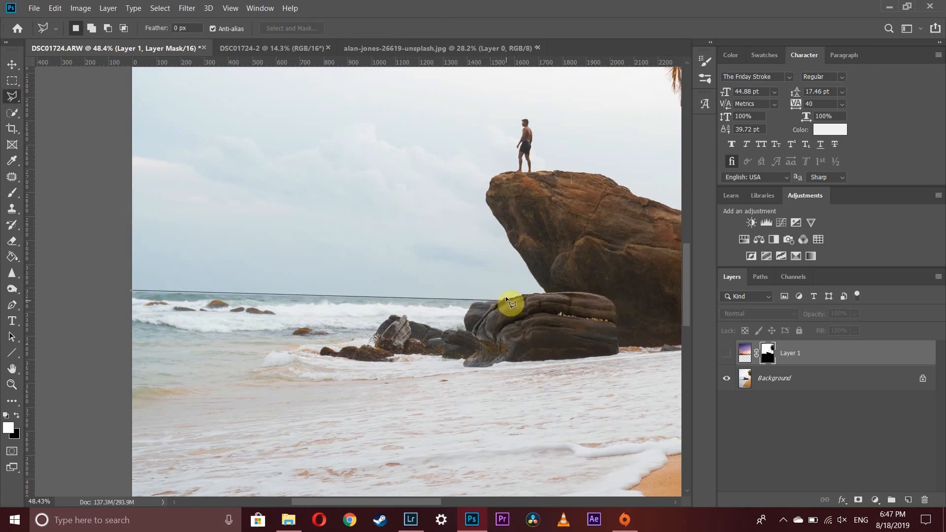
pyautogui.click(532, 293)
pyautogui.click(511, 269)
pyautogui.click(317, 209)
pyautogui.click(98, 216)
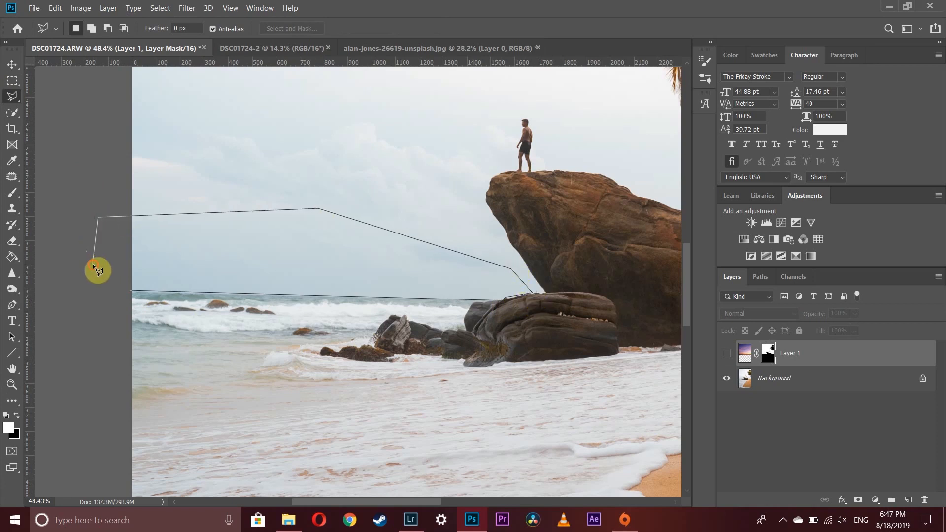
pyautogui.click(94, 263)
pyautogui.doubleClick(102, 284)
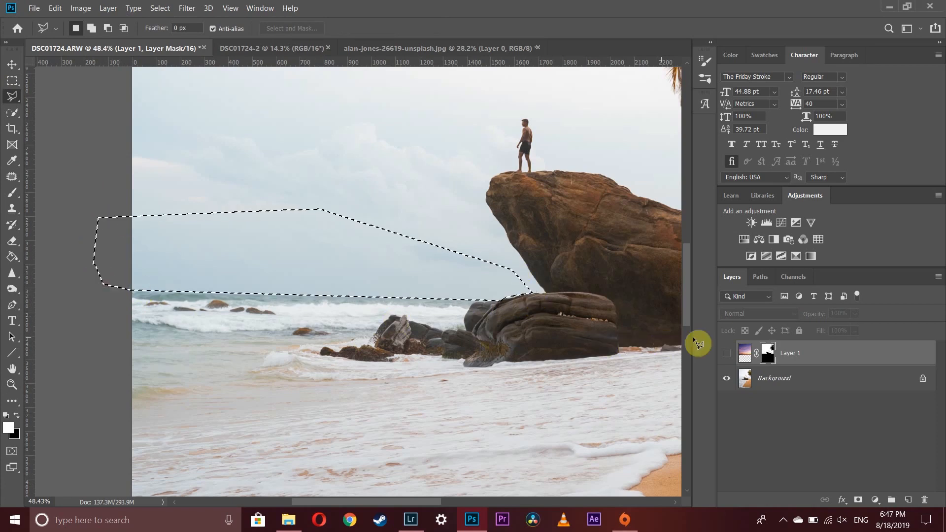
pyautogui.click(727, 354)
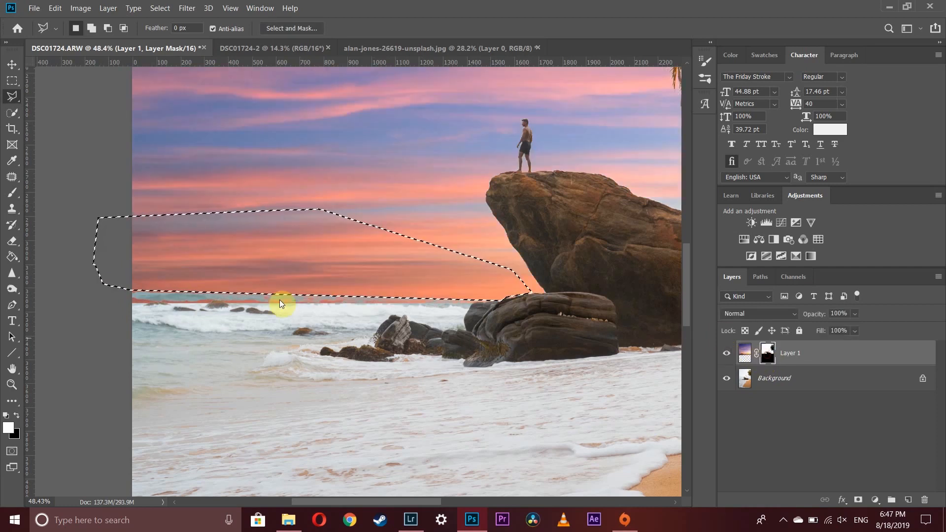
# Invert the selection, paint the sunset layer's mask black along the sea horizon to clean the edge, and deselect.
pyautogui.click(16, 200)
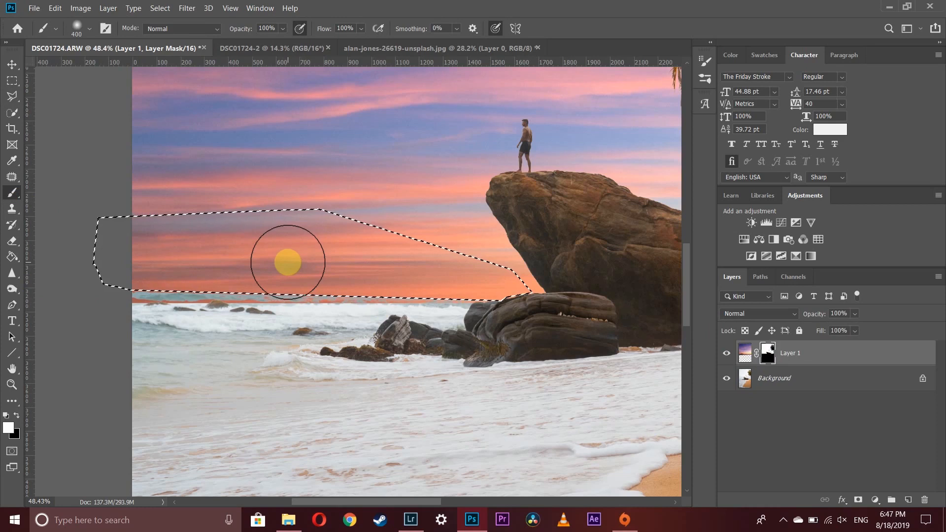
pyautogui.press('m')
pyautogui.rightClick(291, 258)
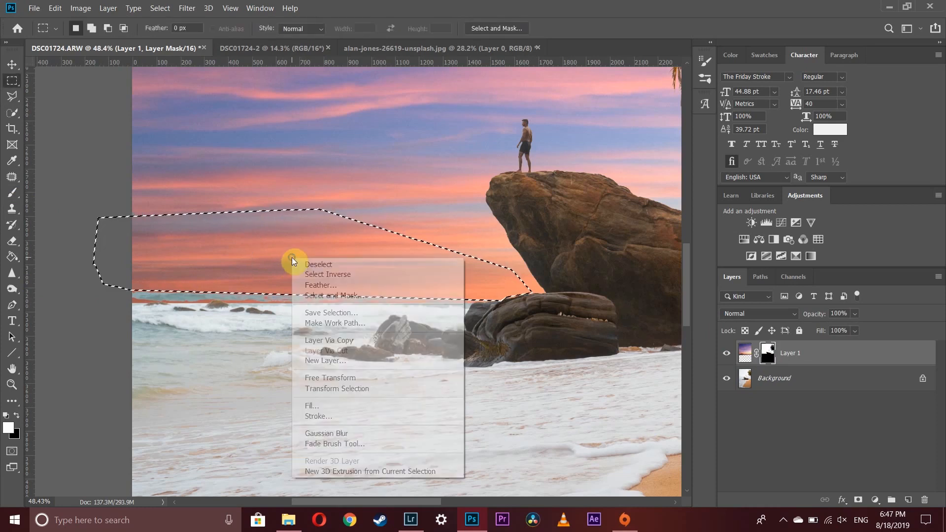
pyautogui.click(320, 274)
pyautogui.press('b')
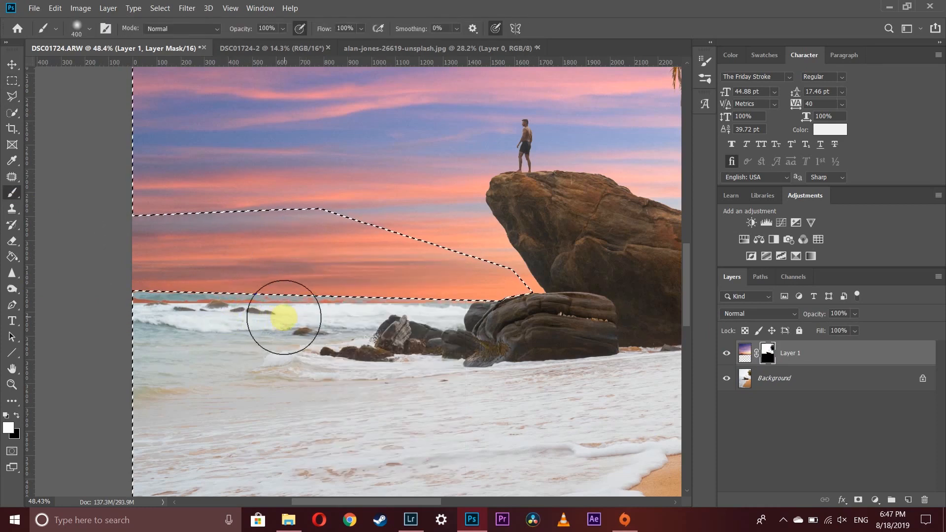
pyautogui.moveTo(281, 316); pyautogui.dragTo(152, 316)
pyautogui.hotkey('ctrl', 'z')
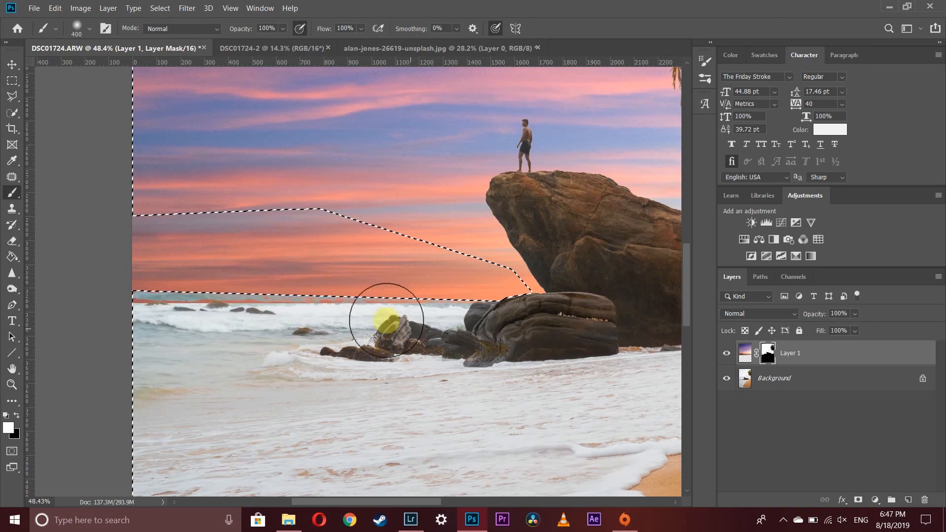
pyautogui.press('x')
pyautogui.moveTo(110, 296); pyautogui.dragTo(604, 306)
pyautogui.hotkey('ctrl', 'd')
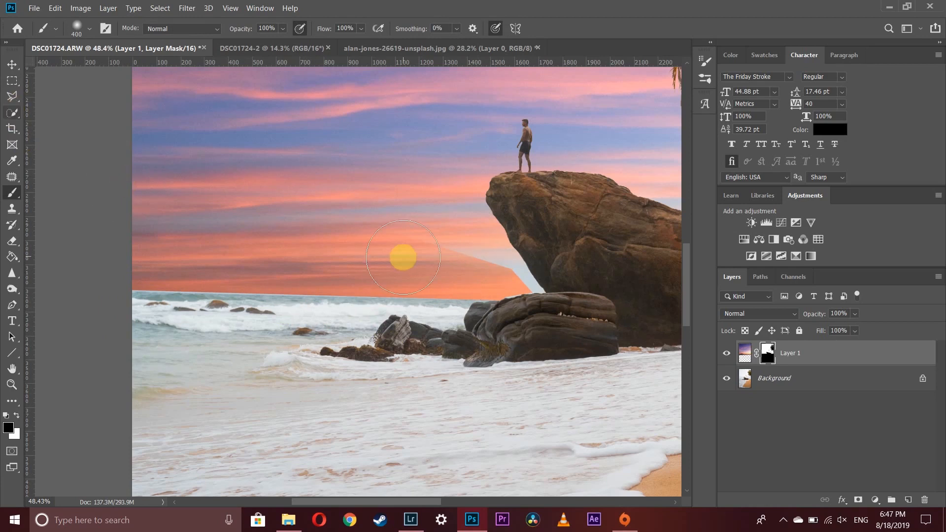
# Quick-select the sky beside the large rock on the Background layer and paint the sunset layer's mask white there to restore the sunset.
pyautogui.click(12, 112)
pyautogui.click(777, 378)
pyautogui.moveTo(527, 285)
pyautogui.mouseDown()
pyautogui.moveTo(484, 243)
pyautogui.moveTo(450, 289)
pyautogui.moveTo(458, 246)
pyautogui.mouseUp()
pyautogui.press('b')
pyautogui.click(767, 353)
pyautogui.hotkey('ctrl', 'z')
pyautogui.hotkey('ctrl', 'z')
pyautogui.moveTo(428, 297)
pyautogui.mouseDown()
pyautogui.moveTo(538, 276)
pyautogui.moveTo(475, 251)
pyautogui.mouseUp()
pyautogui.press('x')
pyautogui.hotkey('ctrl', 'd')
pyautogui.moveTo(411, 500); pyautogui.dragTo(527, 502)
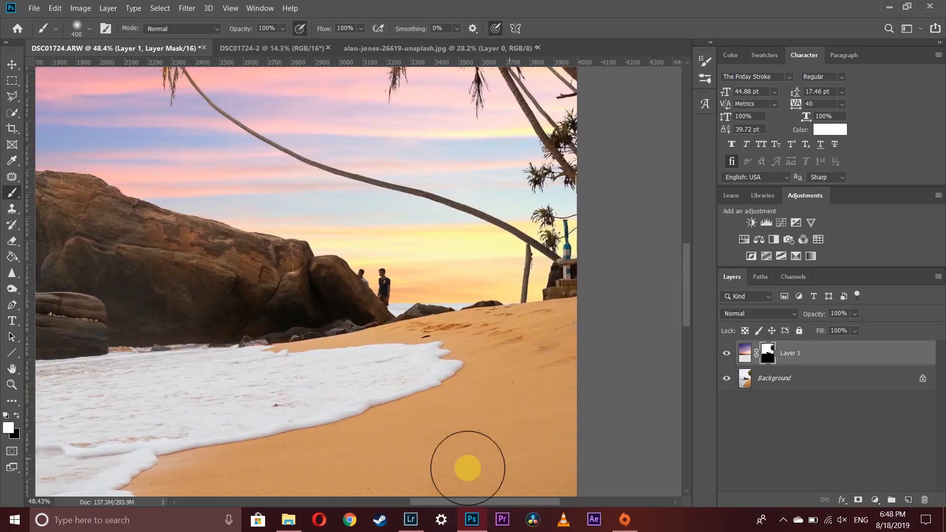
# Quick-select the strip of sea and pale sky between the rocks and the sand ridge on the Background layer.
pyautogui.press('z')
pyautogui.moveTo(408, 334); pyautogui.dragTo(460, 327)
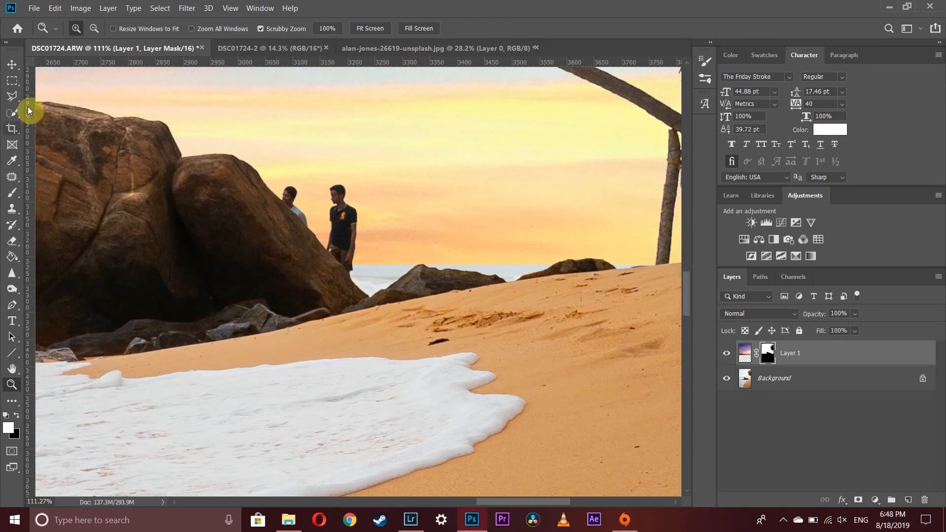
pyautogui.click(12, 113)
pyautogui.click(789, 379)
pyautogui.moveTo(357, 273)
pyautogui.mouseDown()
pyautogui.moveTo(387, 277)
pyautogui.moveTo(359, 269)
pyautogui.moveTo(484, 276)
pyautogui.moveTo(469, 269)
pyautogui.moveTo(539, 265)
pyautogui.moveTo(455, 265)
pyautogui.moveTo(536, 270)
pyautogui.mouseUp()
# Paint the sunset layer's mask white inside the selected strip between the rocks, deselect, and fit the whole photo in view.
pyautogui.click(767, 356)
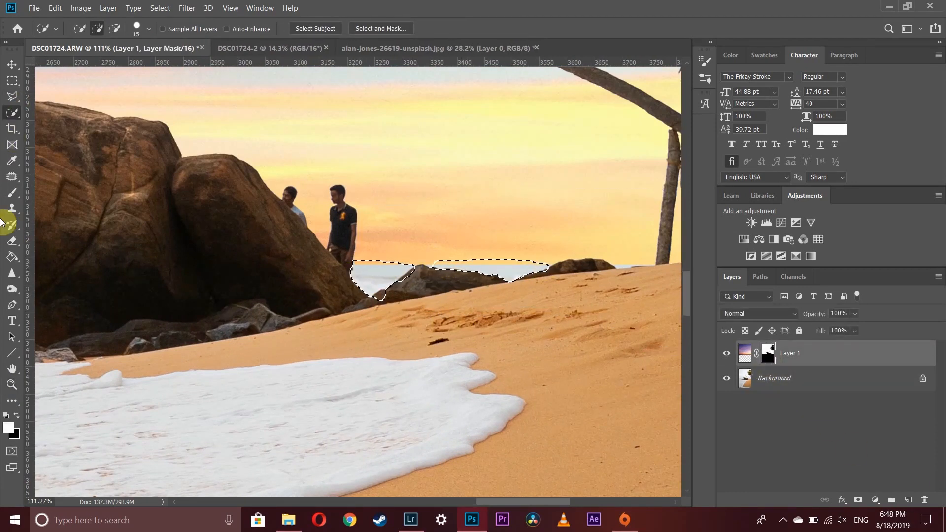
pyautogui.click(11, 193)
pyautogui.moveTo(292, 299); pyautogui.dragTo(851, 282)
pyautogui.hotkey('ctrl', 'd')
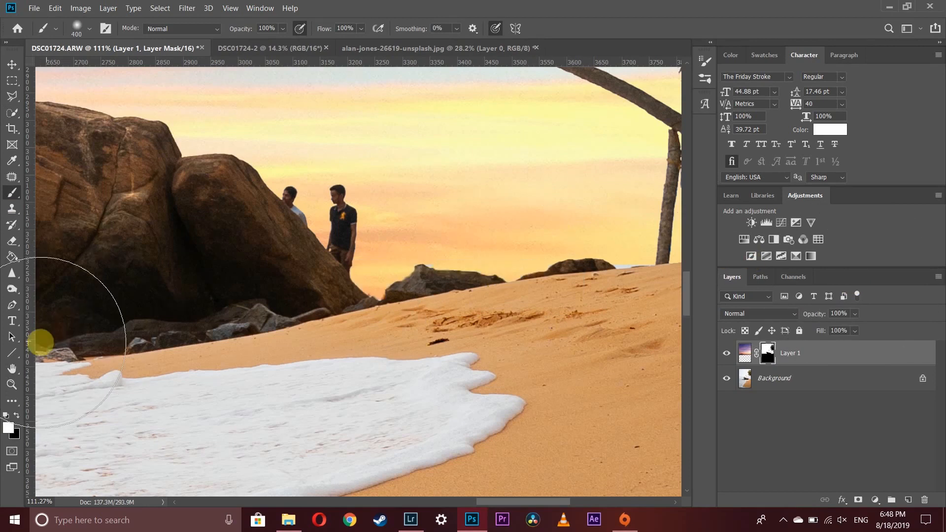
pyautogui.doubleClick(16, 368)
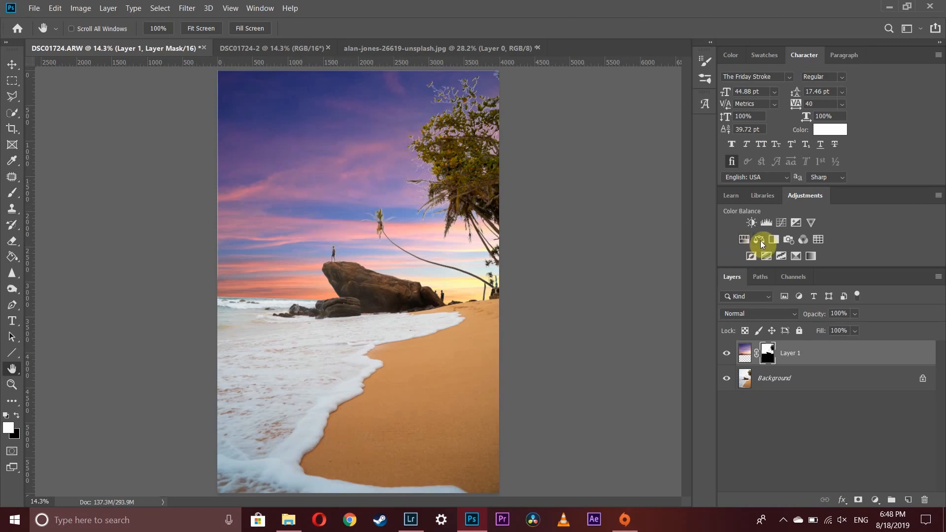
# Add a Hue/Saturation adjustment clipped to the sunset layer with Hue -13, Saturation +22 and Lightness +15.
pyautogui.click(746, 239)
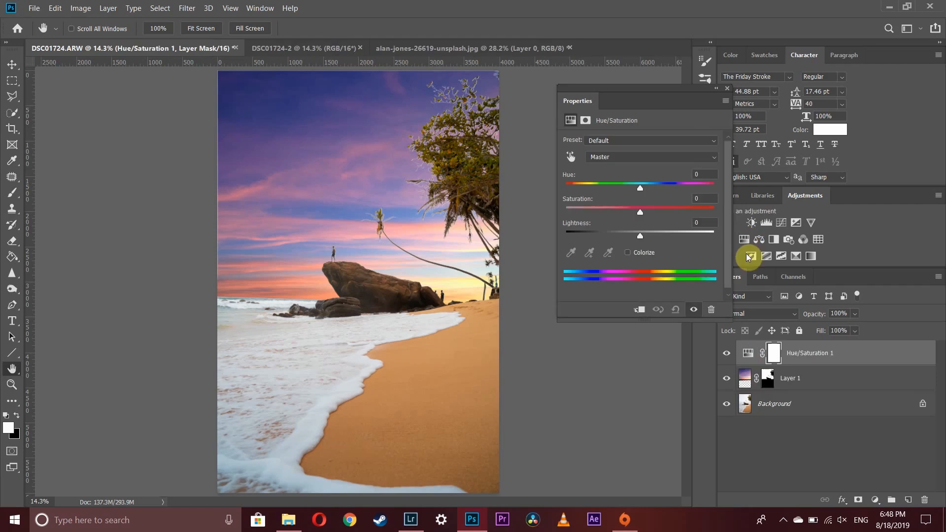
pyautogui.rightClick(807, 355)
pyautogui.click(697, 226)
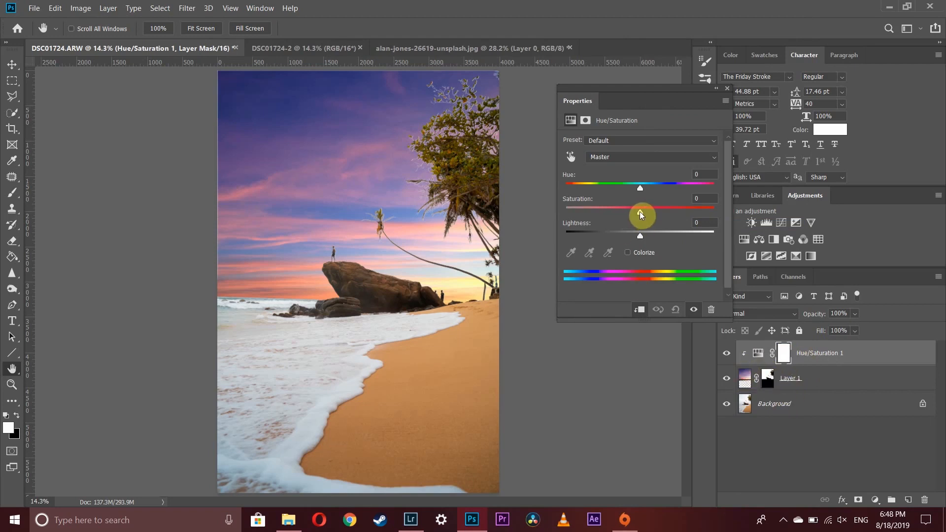
pyautogui.moveTo(639, 212); pyautogui.dragTo(635, 188)
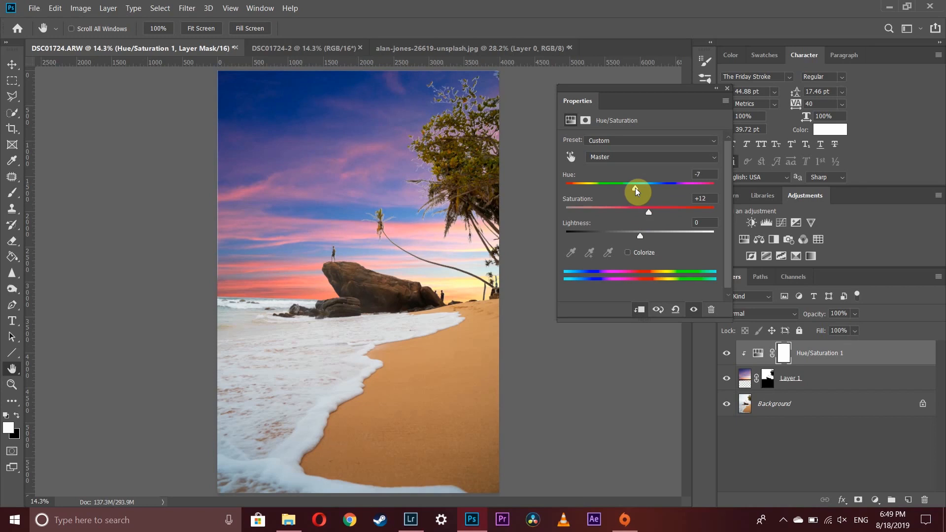
pyautogui.moveTo(635, 188); pyautogui.dragTo(632, 188)
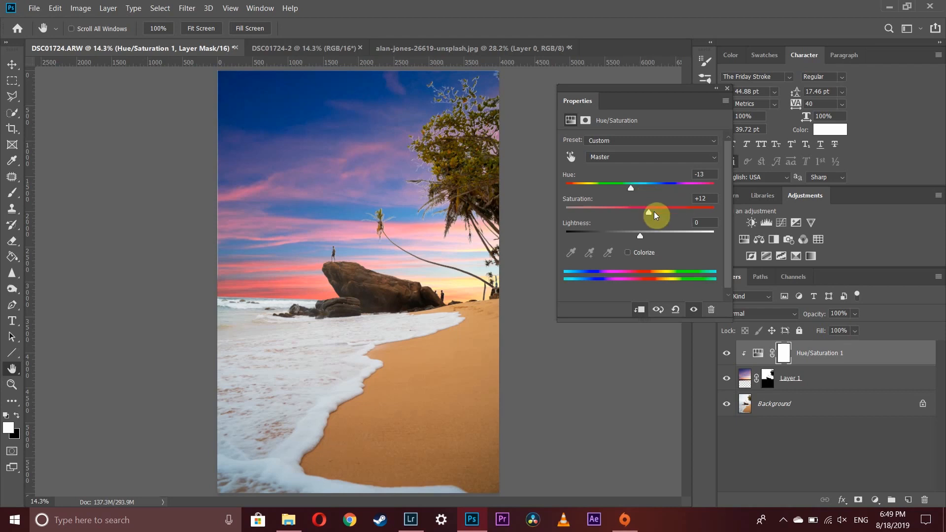
pyautogui.moveTo(649, 215); pyautogui.dragTo(656, 214)
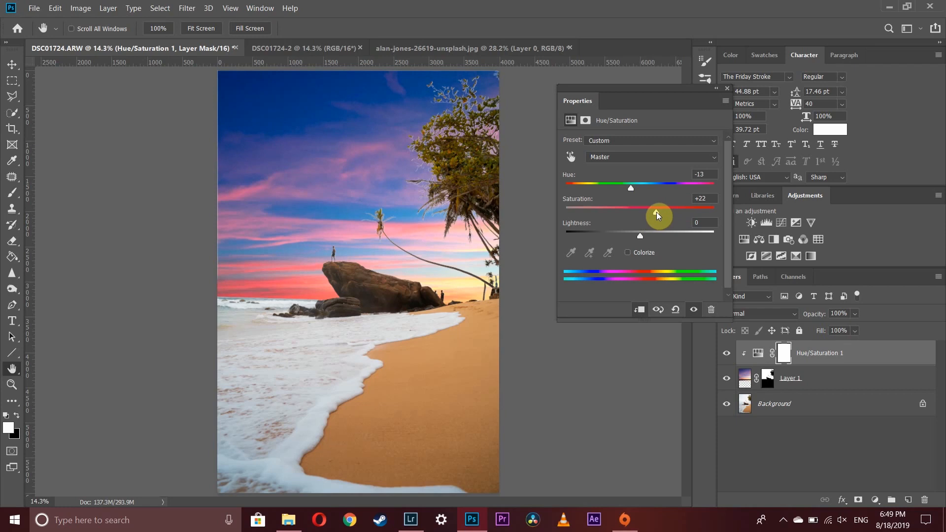
pyautogui.moveTo(641, 240); pyautogui.dragTo(651, 238)
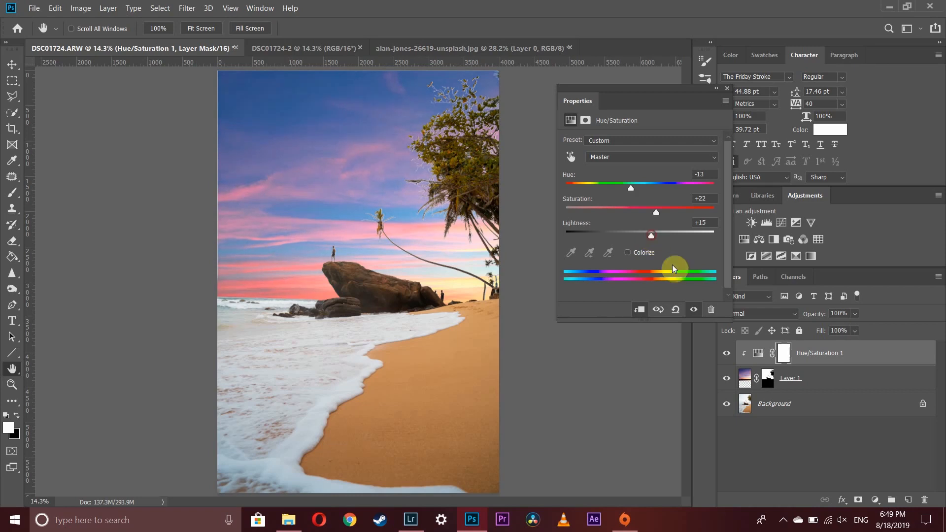
# Compare the sunset sky with the Hue/Saturation adjustment hidden and shown.
pyautogui.click(723, 357)
pyautogui.click(723, 357)
pyautogui.click(724, 357)
pyautogui.click(723, 359)
pyautogui.click(723, 359)
pyautogui.click(723, 359)
pyautogui.click(723, 359)
pyautogui.click(723, 359)
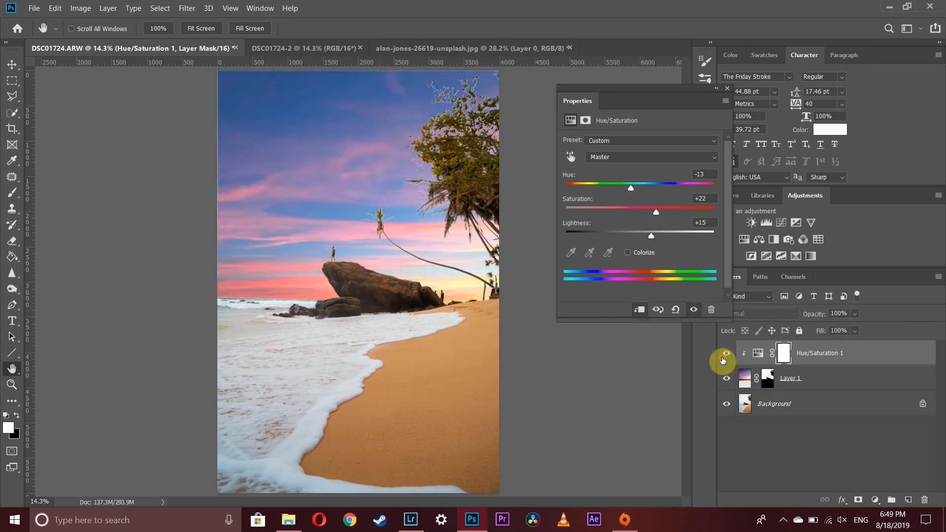
# Reduce the sunset layer's opacity to 78% and check the sky with and without the Hue/Saturation adjustment.
pyautogui.click(806, 380)
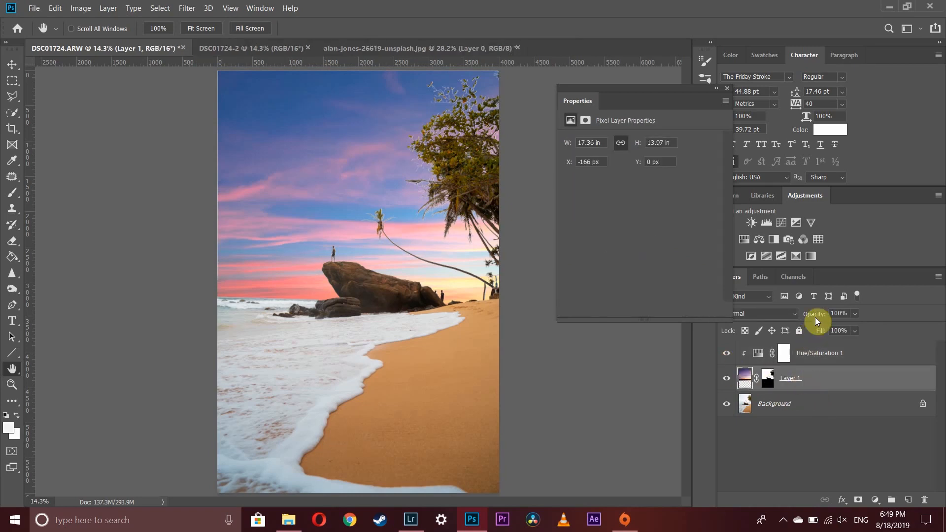
pyautogui.moveTo(816, 318); pyautogui.dragTo(808, 318)
pyautogui.moveTo(806, 316)
pyautogui.mouseDown()
pyautogui.moveTo(794, 317)
pyautogui.moveTo(802, 316)
pyautogui.mouseUp()
pyautogui.click(728, 359)
pyautogui.click(728, 358)
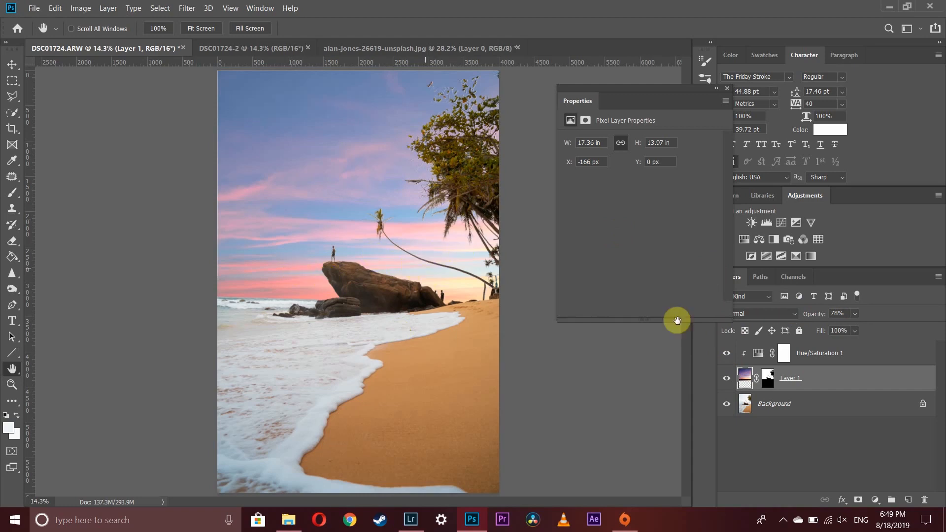
# Add a Curves adjustment above all layers and shape its RGB curve into a gentle S with lifted blacks and lowered whites.
pyautogui.click(822, 363)
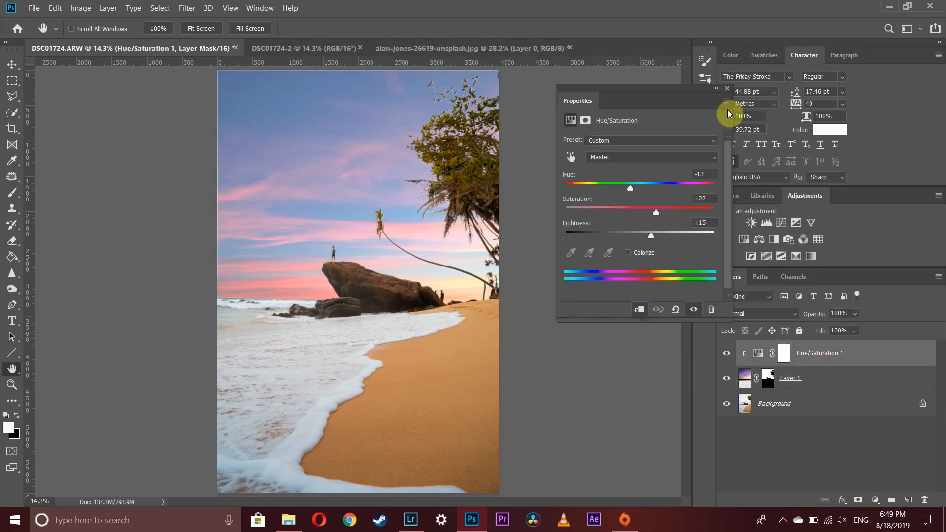
pyautogui.click(795, 222)
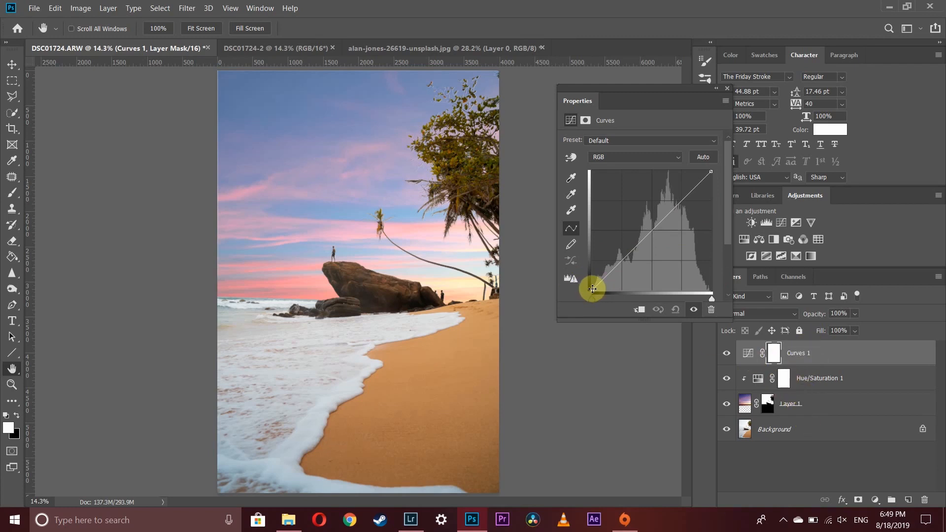
pyautogui.moveTo(592, 289); pyautogui.dragTo(651, 230)
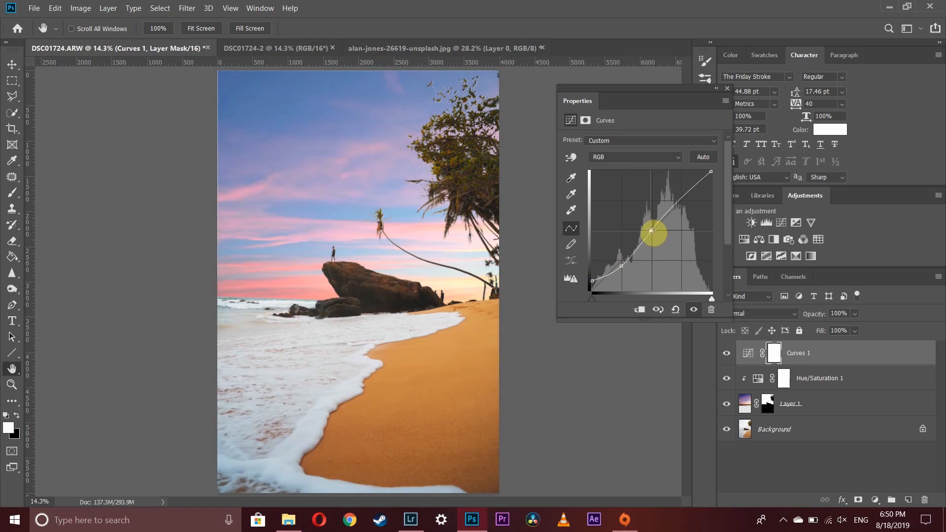
pyautogui.moveTo(682, 195); pyautogui.dragTo(712, 176)
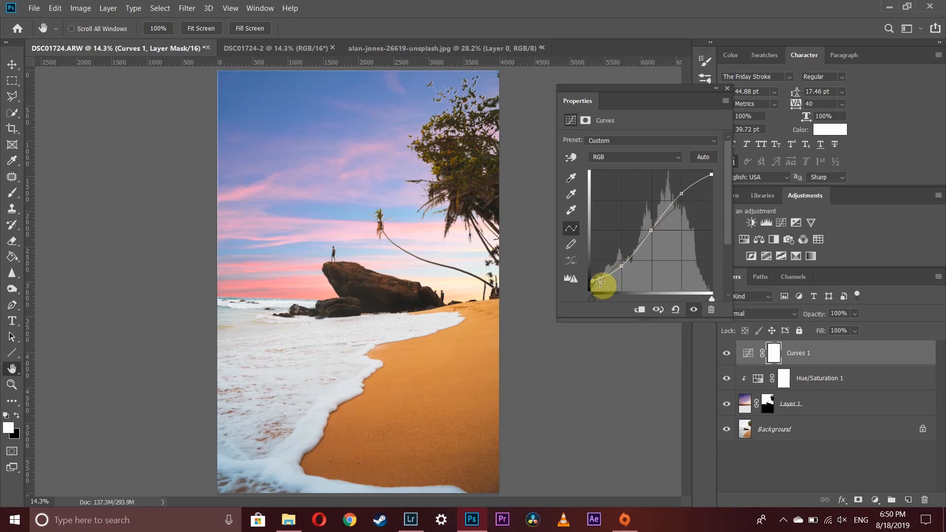
pyautogui.click(622, 264)
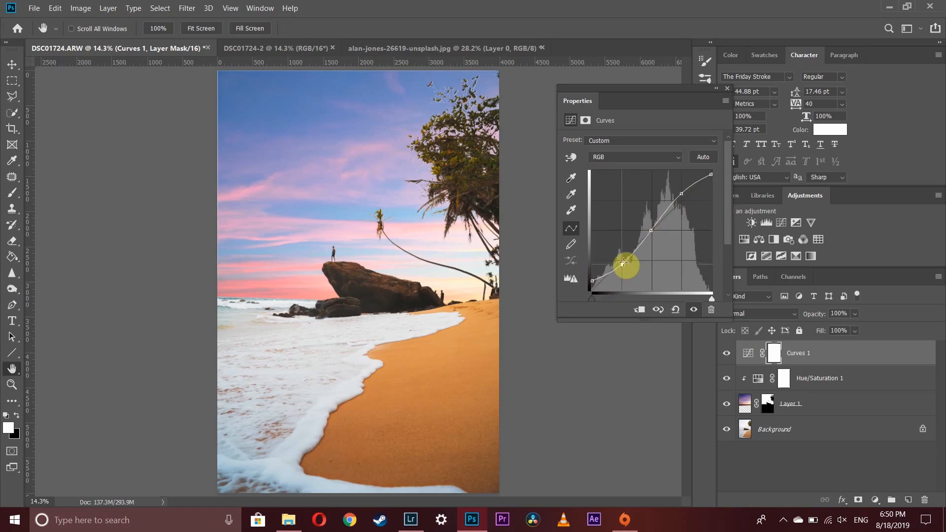
pyautogui.moveTo(683, 191); pyautogui.dragTo(682, 196)
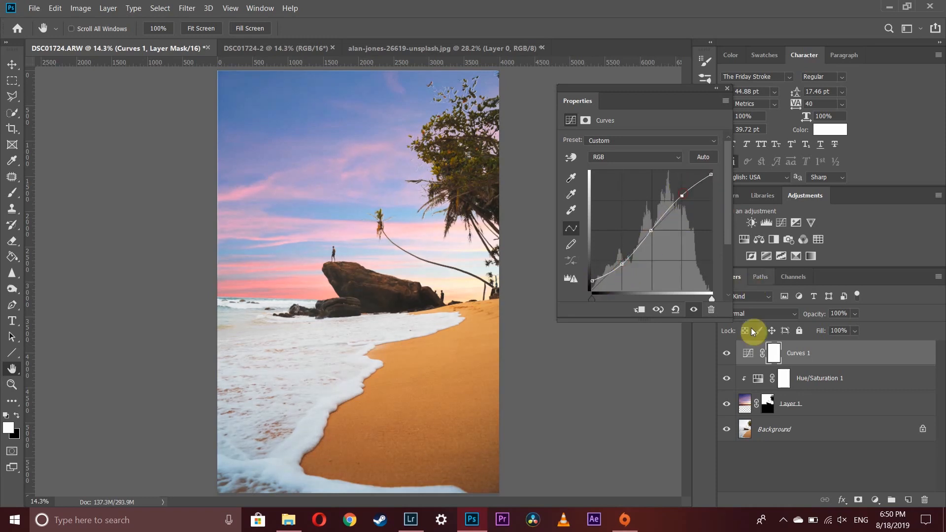
# Compare the photo with the Curves adjustment hidden and shown, and set the adjustment's opacity to 76%.
pyautogui.click(729, 351)
pyautogui.click(728, 352)
pyautogui.click(728, 352)
pyautogui.click(728, 352)
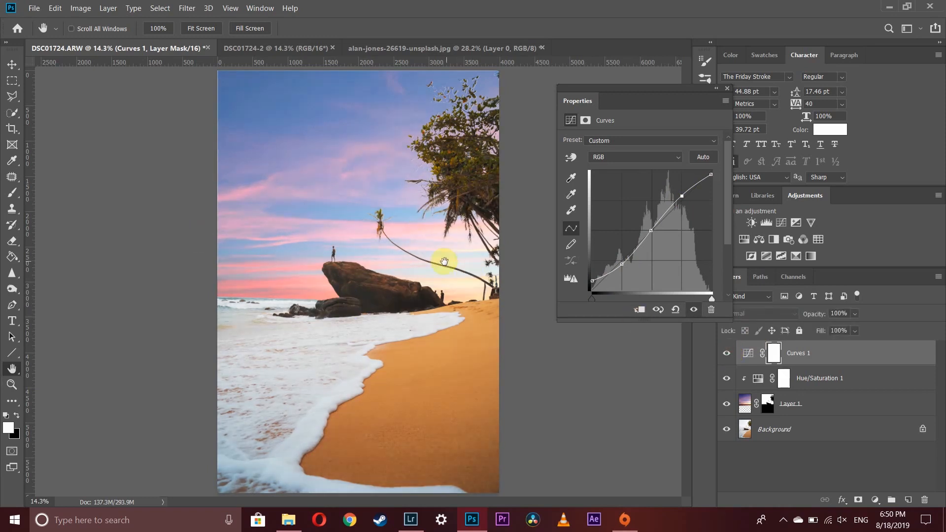
pyautogui.click(727, 353)
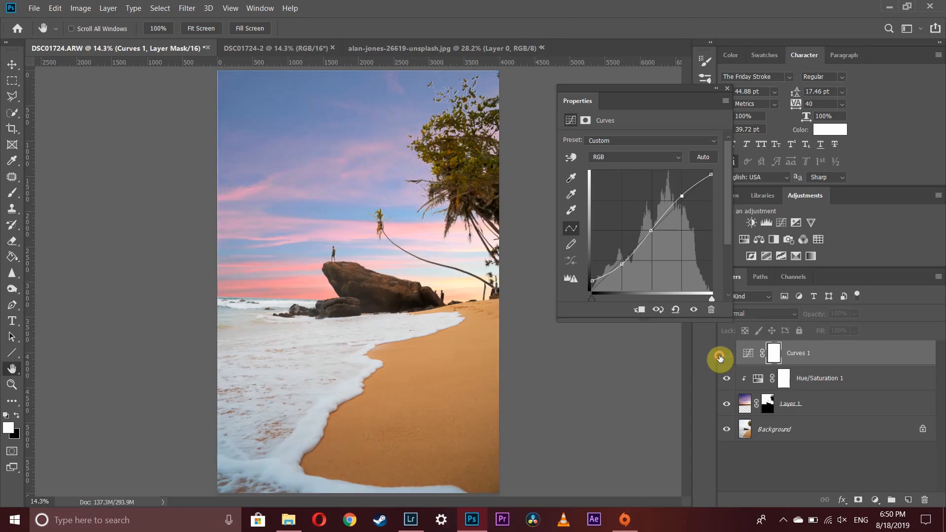
pyautogui.click(727, 353)
pyautogui.click(727, 353)
pyautogui.click(727, 353)
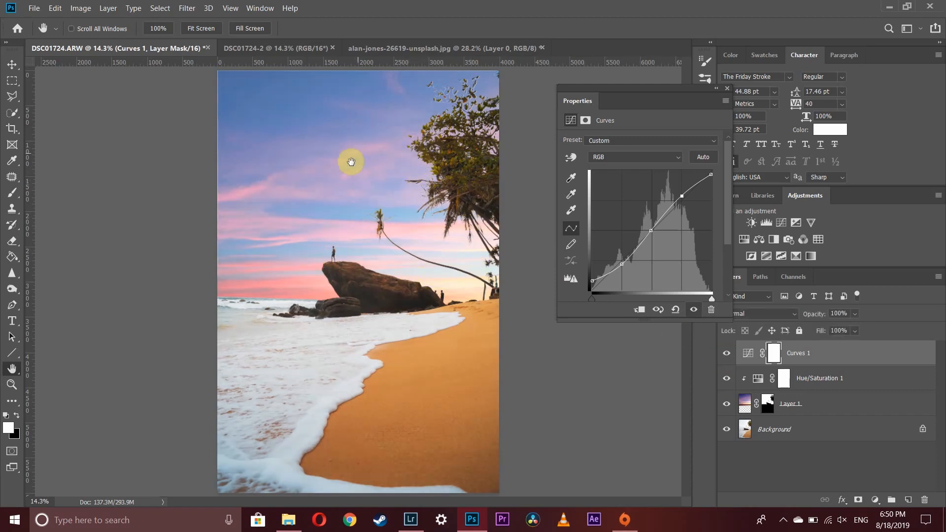
pyautogui.moveTo(819, 314); pyautogui.dragTo(807, 313)
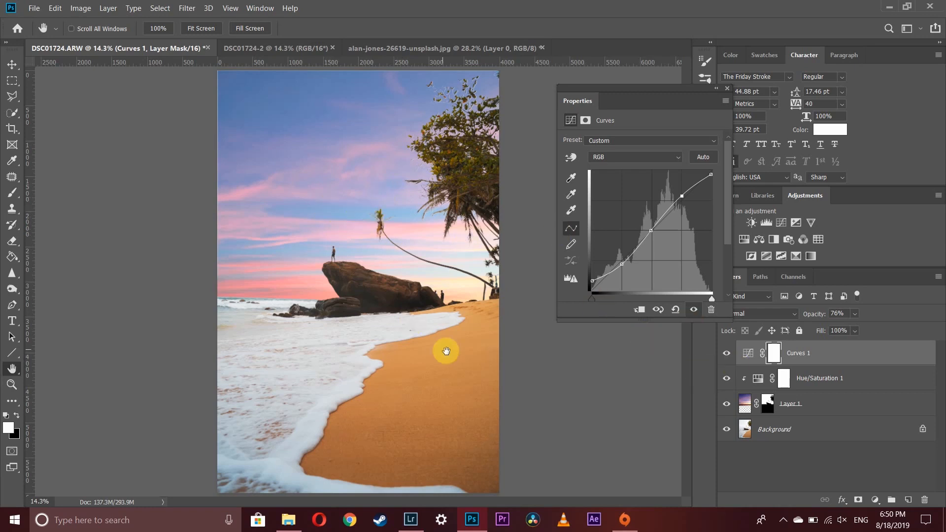
# Add a Color Balance adjustment clipped to the Background, set midtones to Cyan-Red -6, Magenta-Green -4 and Yellow-Blue +21, and compare before and after.
pyautogui.click(772, 428)
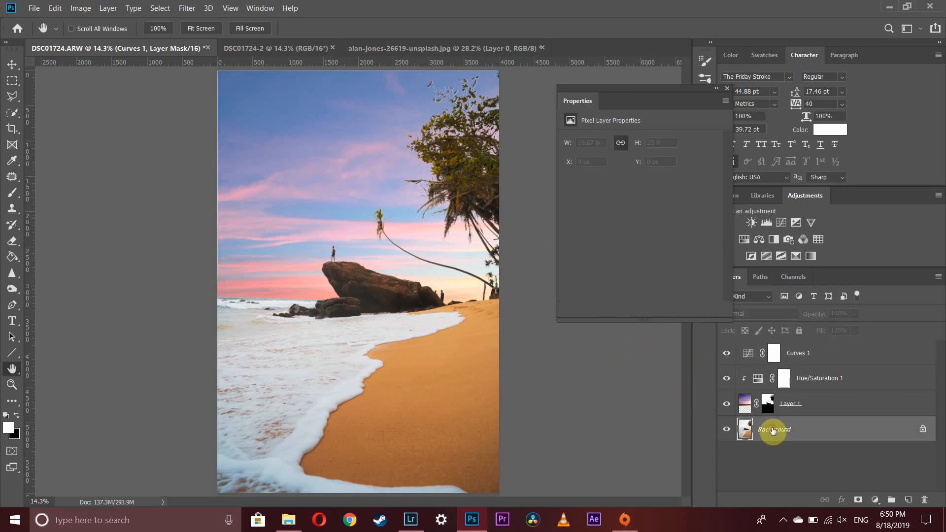
pyautogui.click(758, 242)
pyautogui.rightClick(810, 429)
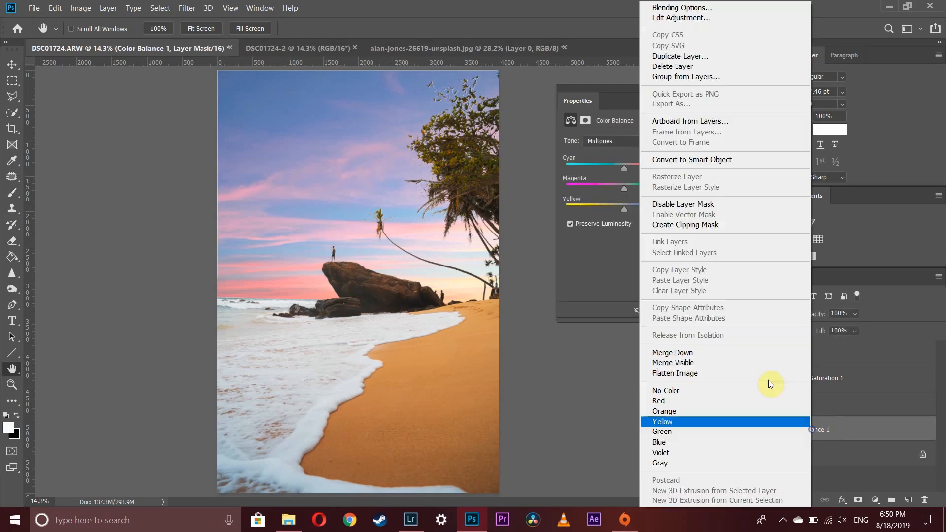
pyautogui.click(691, 227)
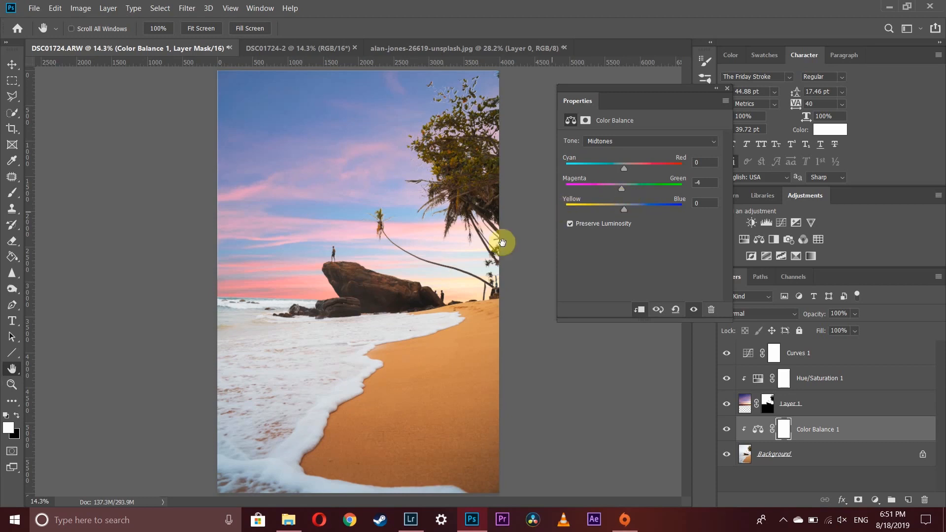
pyautogui.moveTo(625, 211); pyautogui.dragTo(632, 211)
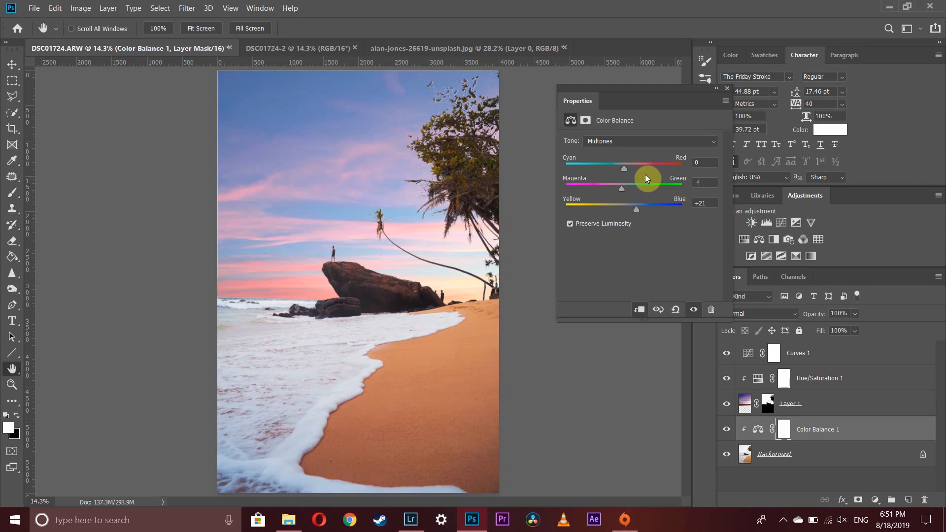
pyautogui.click(626, 168)
pyautogui.moveTo(626, 169); pyautogui.dragTo(620, 169)
pyautogui.click(726, 428)
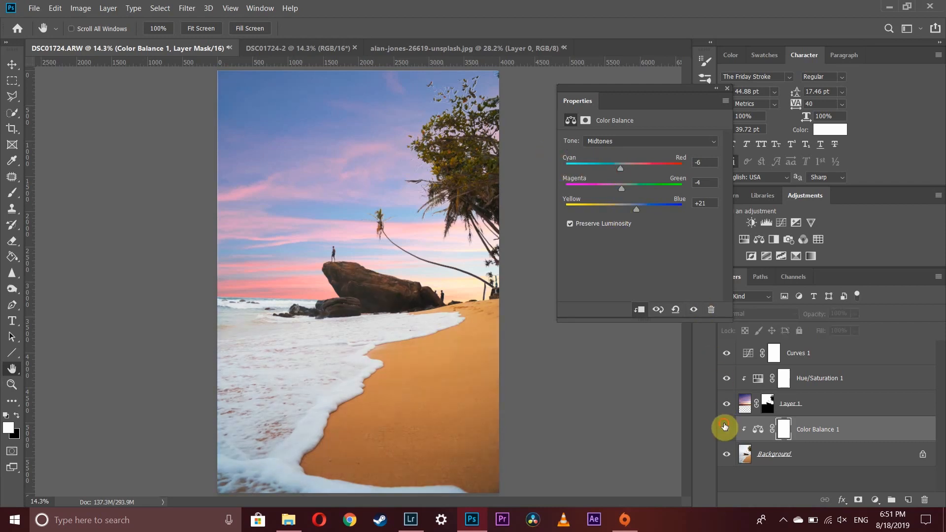
pyautogui.click(723, 427)
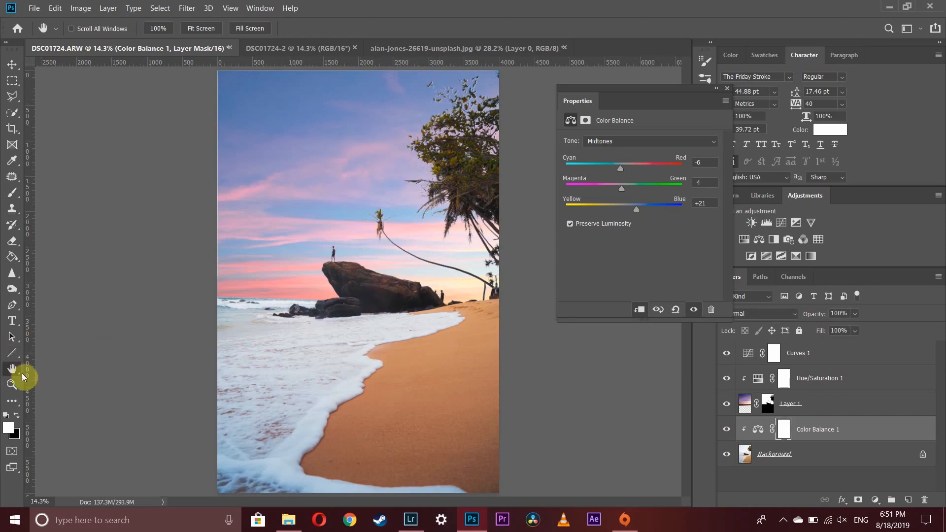
# Group the Color Balance, sunset, Hue/Saturation and Curves layers together above the Background.
pyautogui.click(12, 384)
pyautogui.moveTo(407, 164); pyautogui.dragTo(436, 262)
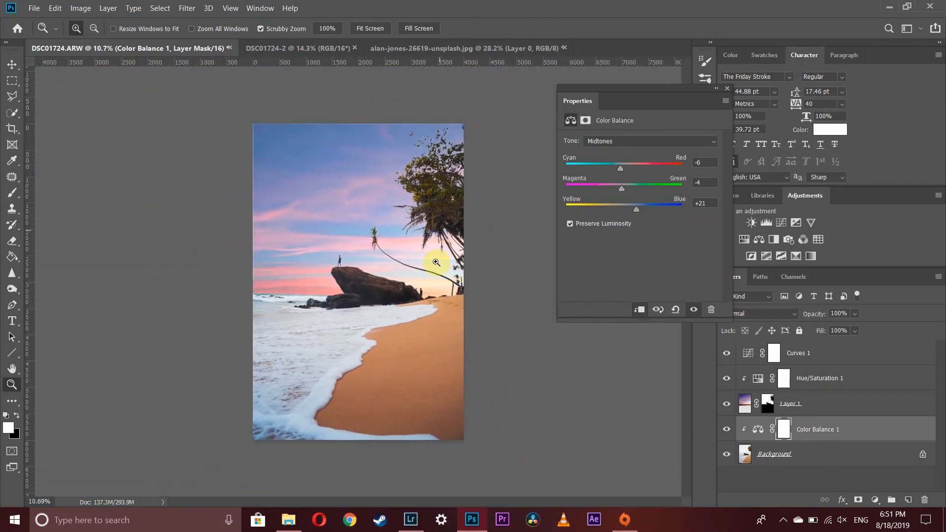
pyautogui.doubleClick(5, 373)
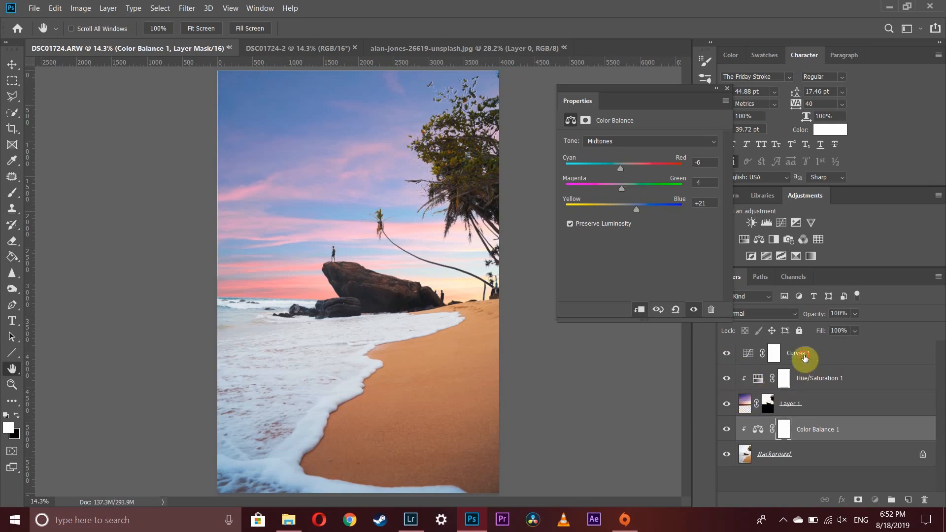
pyautogui.keyDown('shift'); pyautogui.click(785, 354); pyautogui.keyUp('shift')
pyautogui.hotkey('ctrl', 'g')
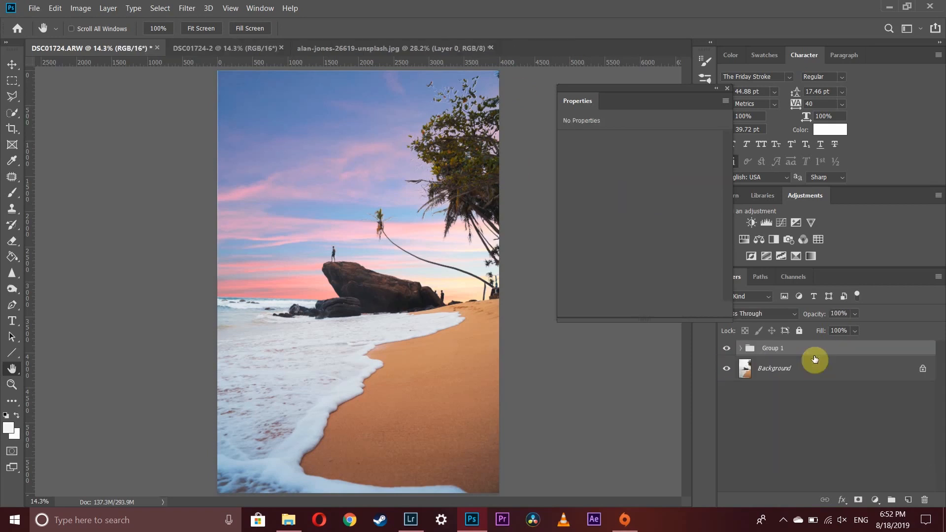
# Compare the photo with the layer group hidden and shown, and review the layers inside the group.
pyautogui.click(726, 350)
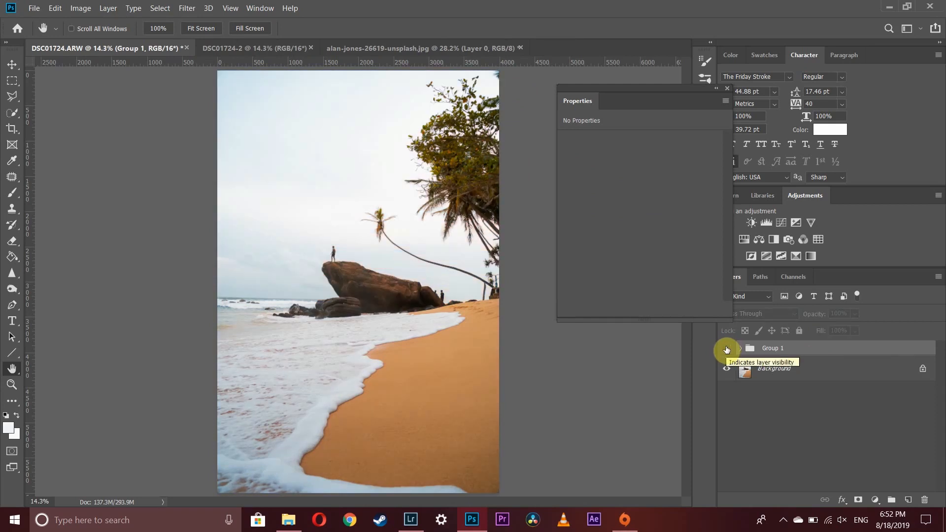
pyautogui.click(727, 350)
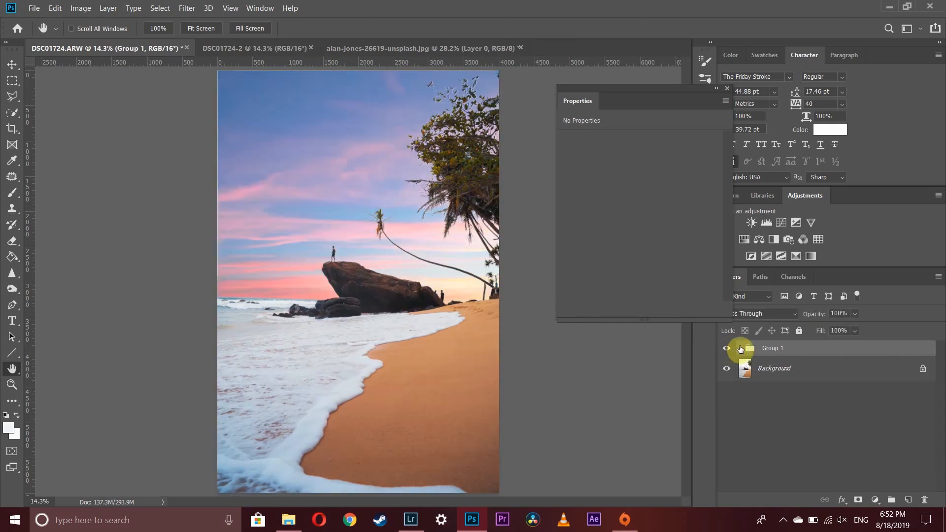
pyautogui.click(740, 349)
pyautogui.click(808, 446)
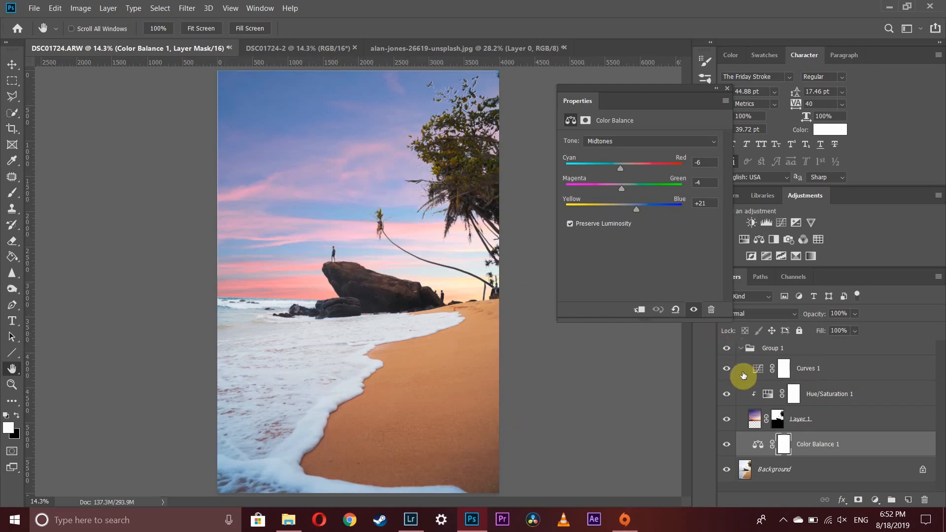
pyautogui.click(744, 350)
pyautogui.click(738, 350)
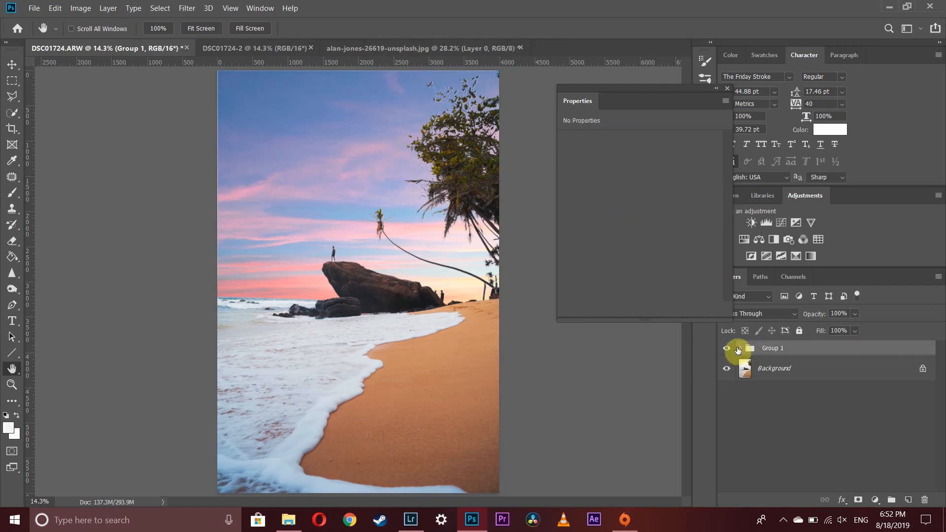